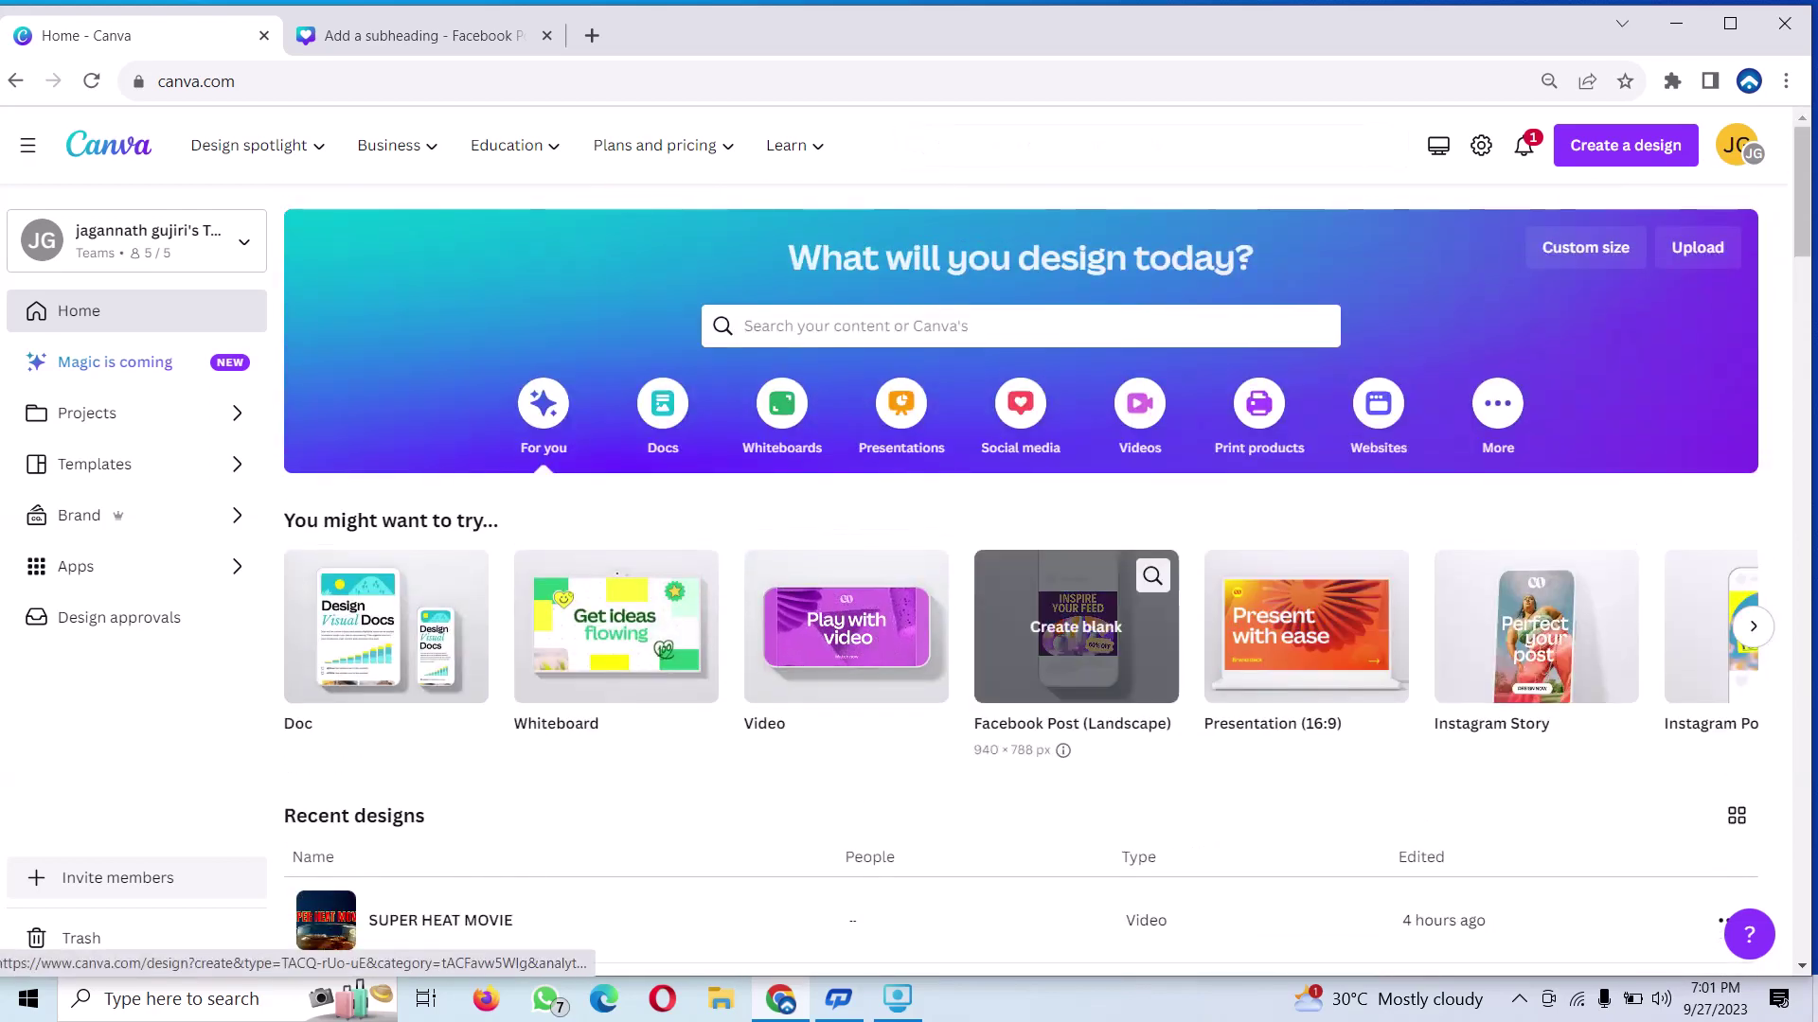
Start a blank Facebook Post (Landscape) design and search Elements for 'bird'
left_click(1077, 625)
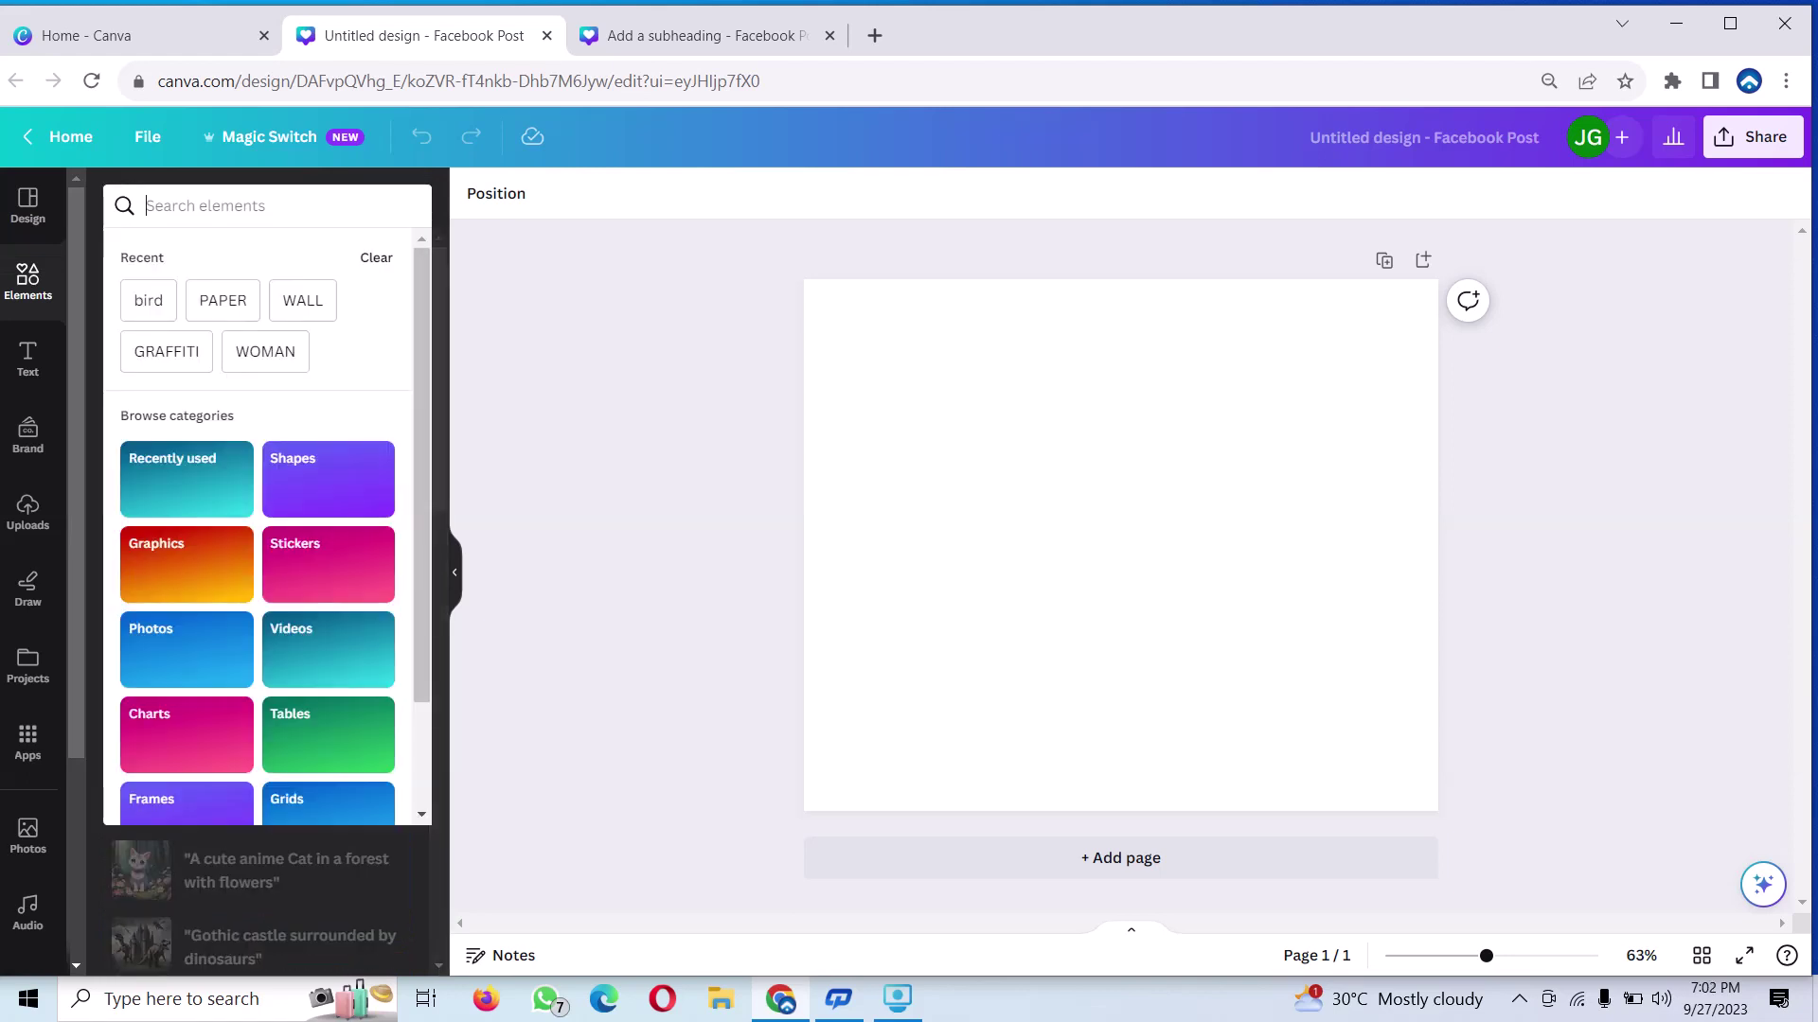
type("bir")
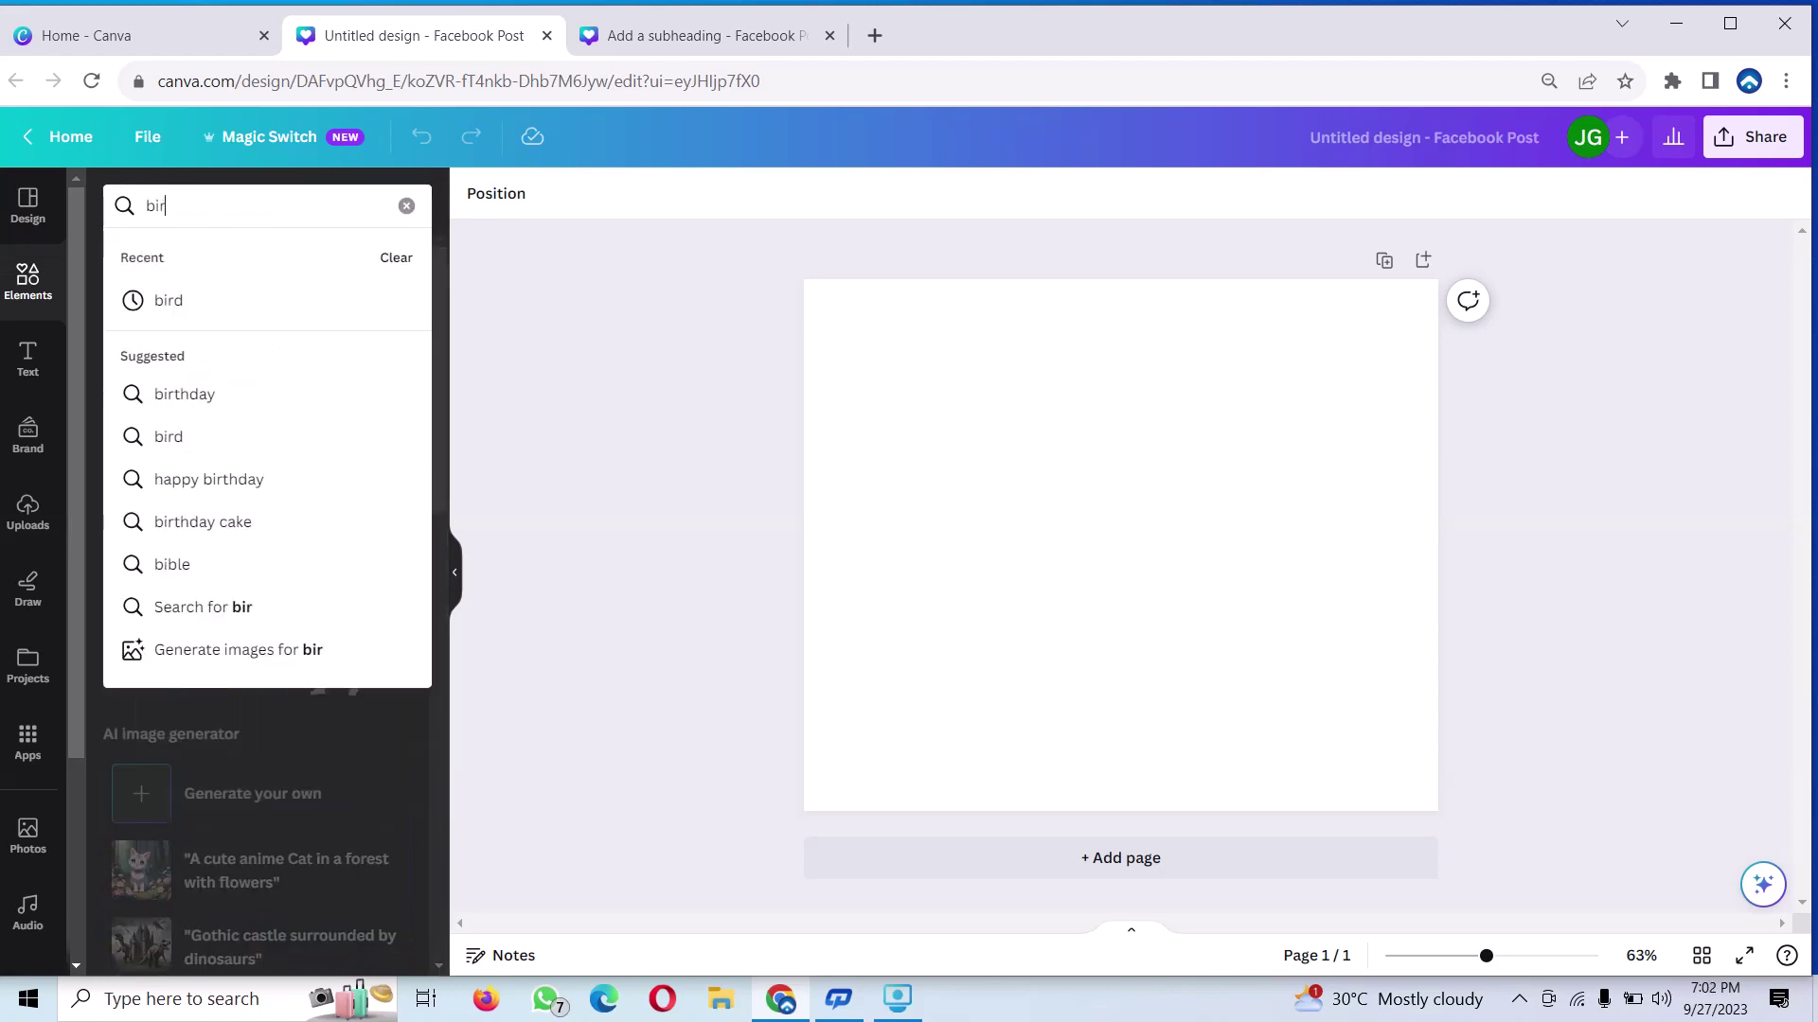
type("d")
key("Return")
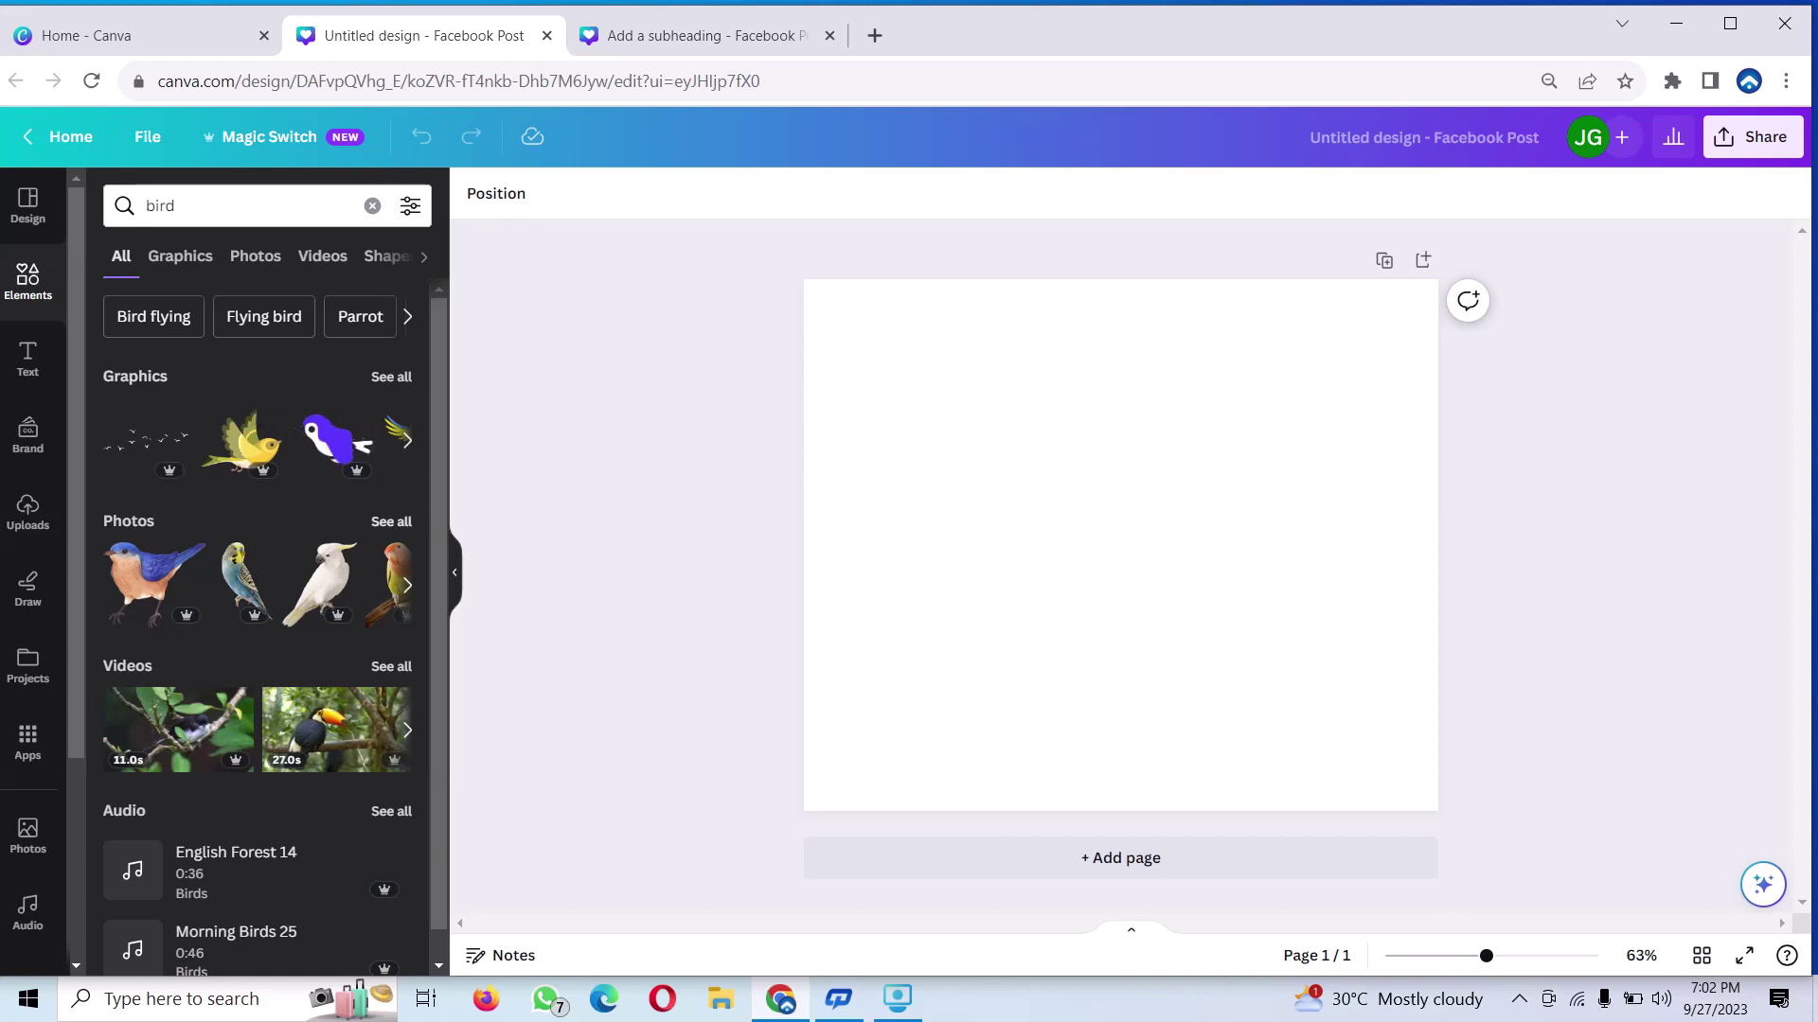
Filter bird results to Photos and set the two-white-birds-on-a-branch photo as the page background
left_click(391, 522)
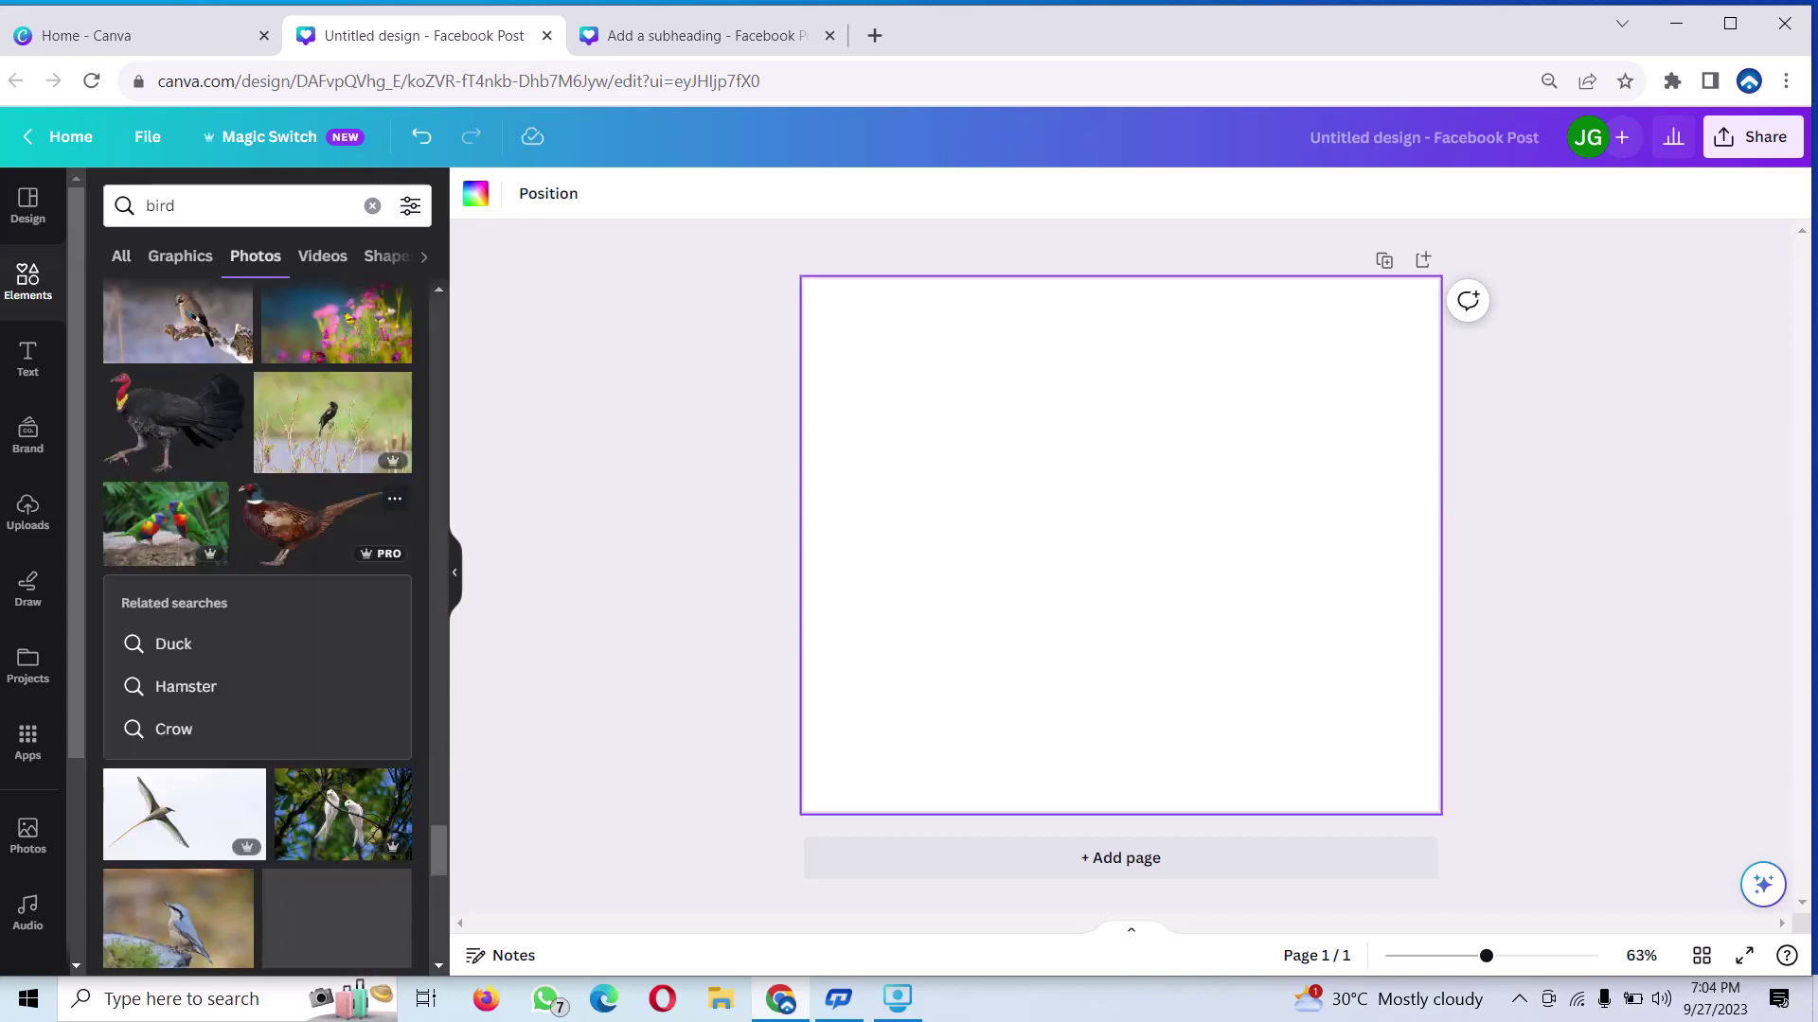
scroll(258, 625, "down", 2)
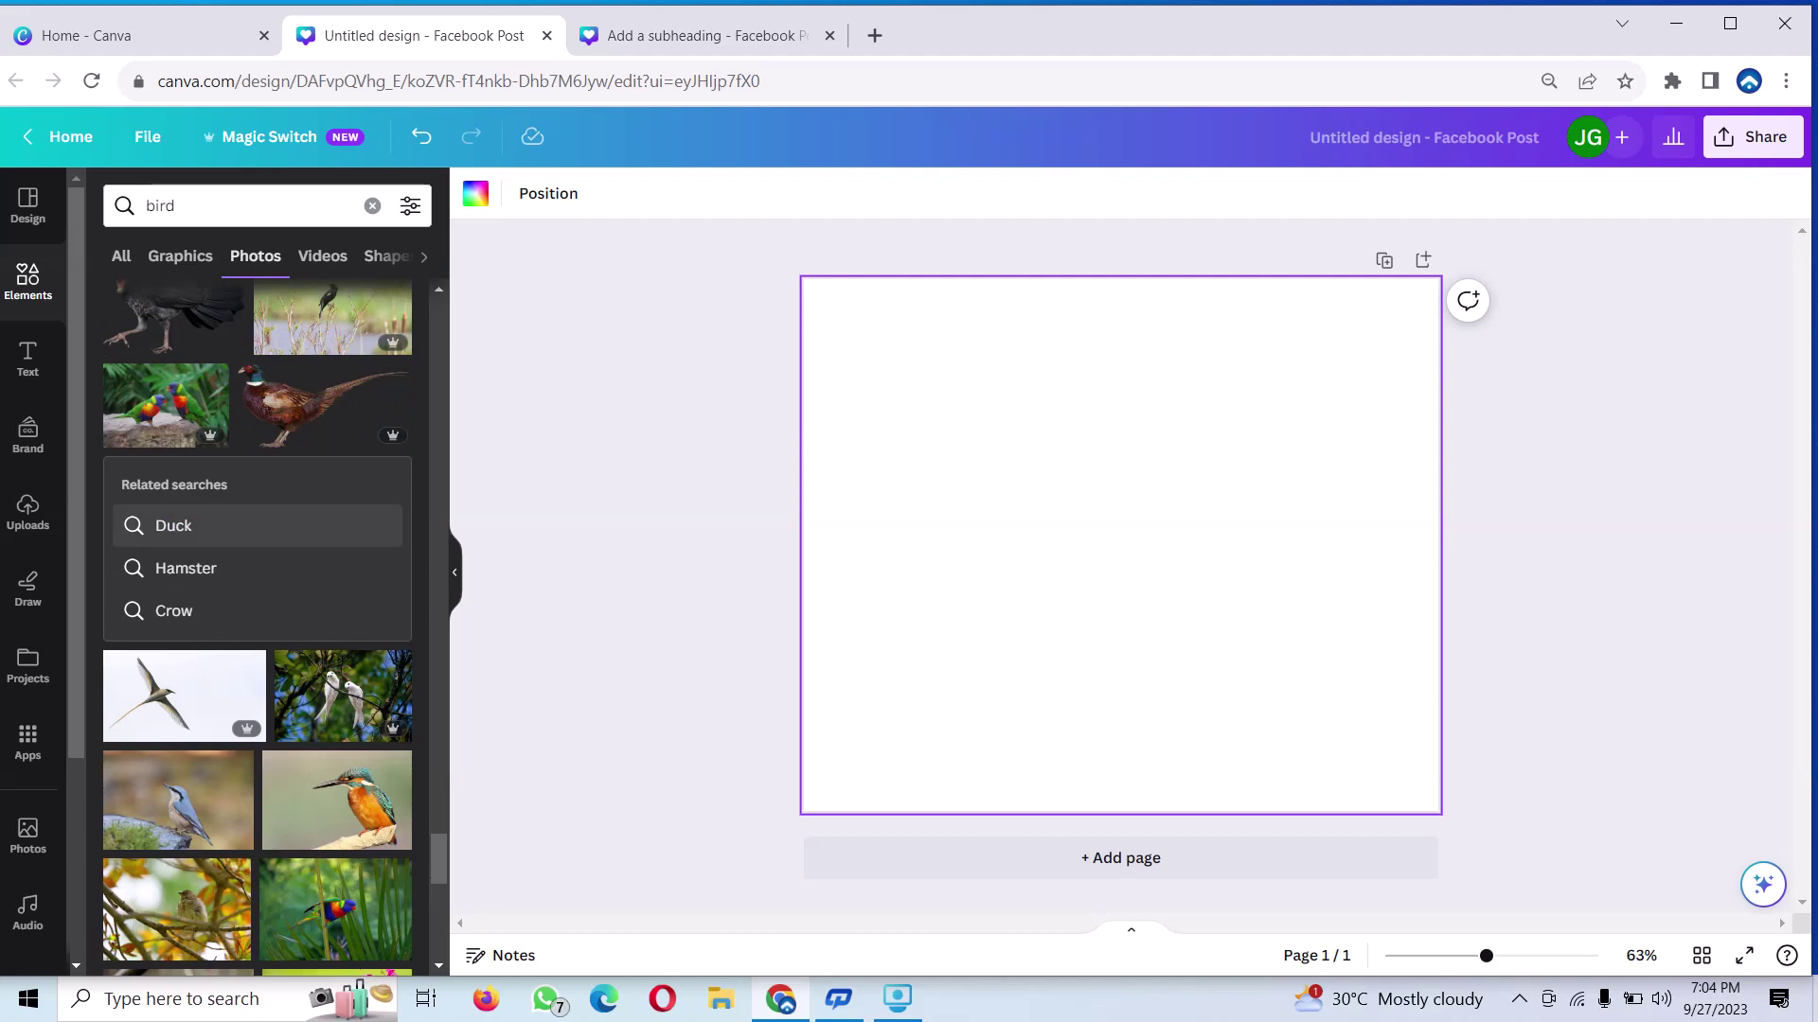
mouse_move(343, 814)
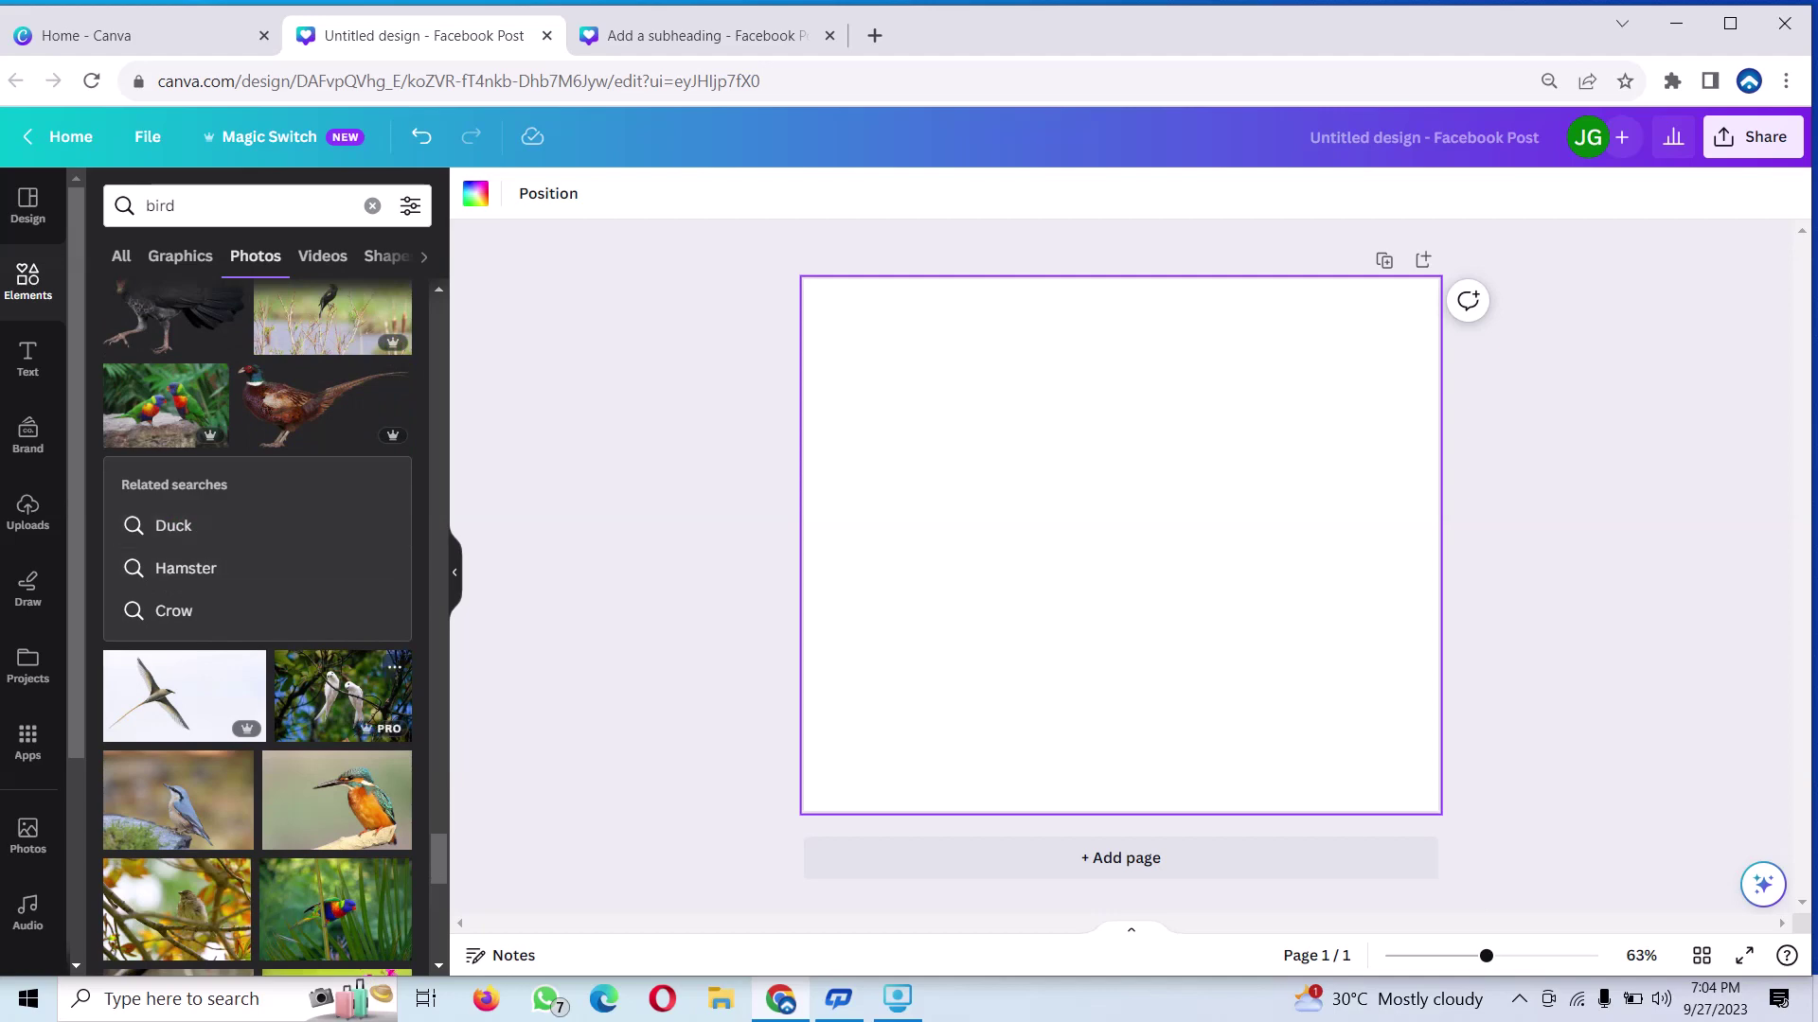
scroll(360, 682, "down", 1)
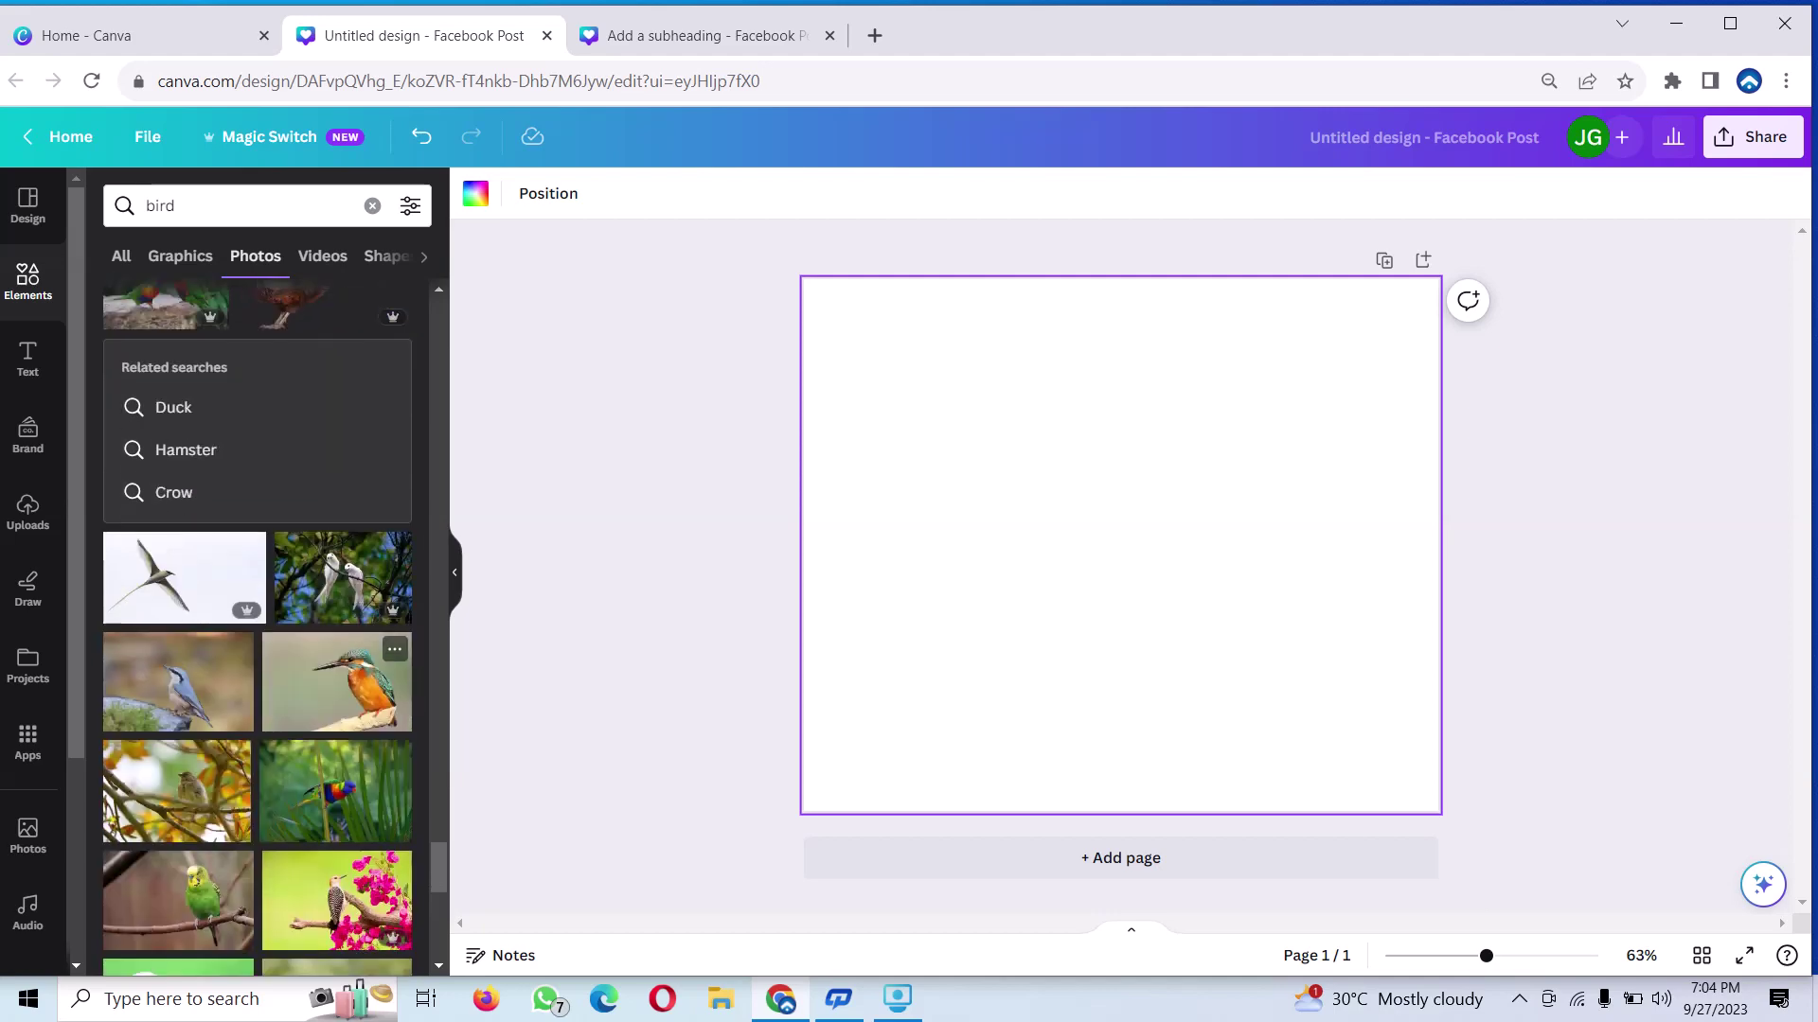
left_click(336, 577)
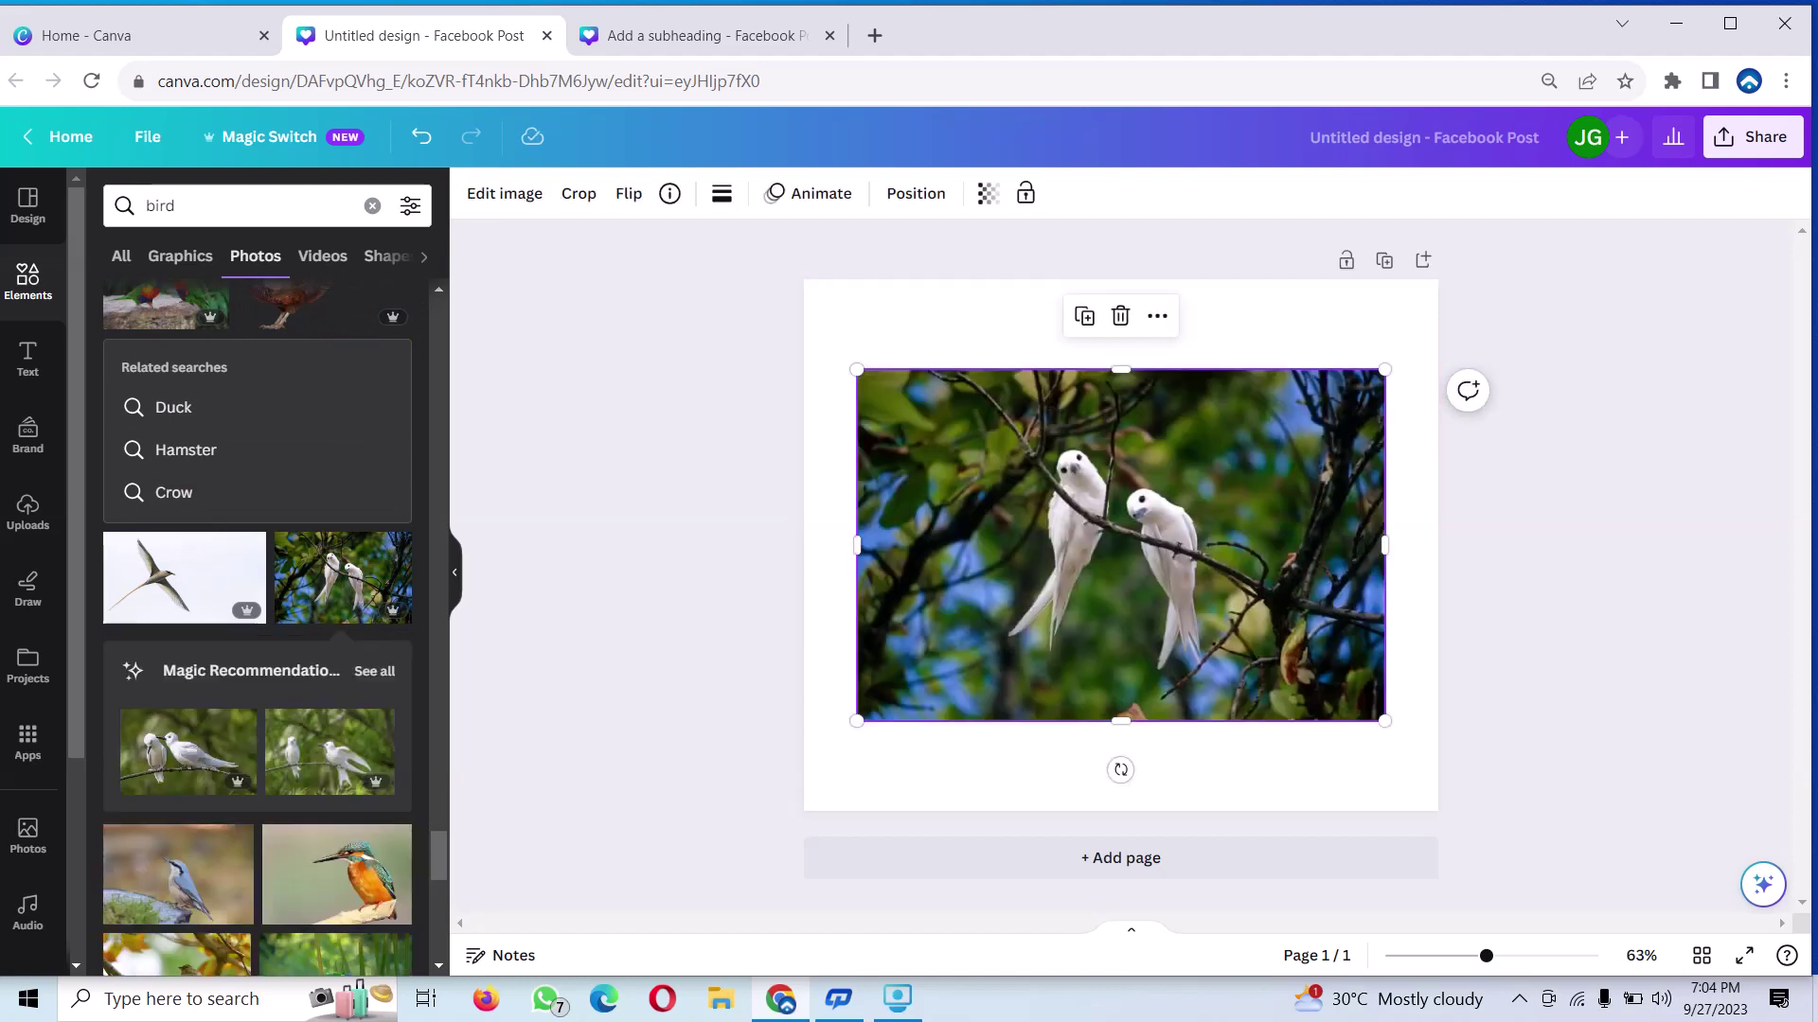
right_click(980, 437)
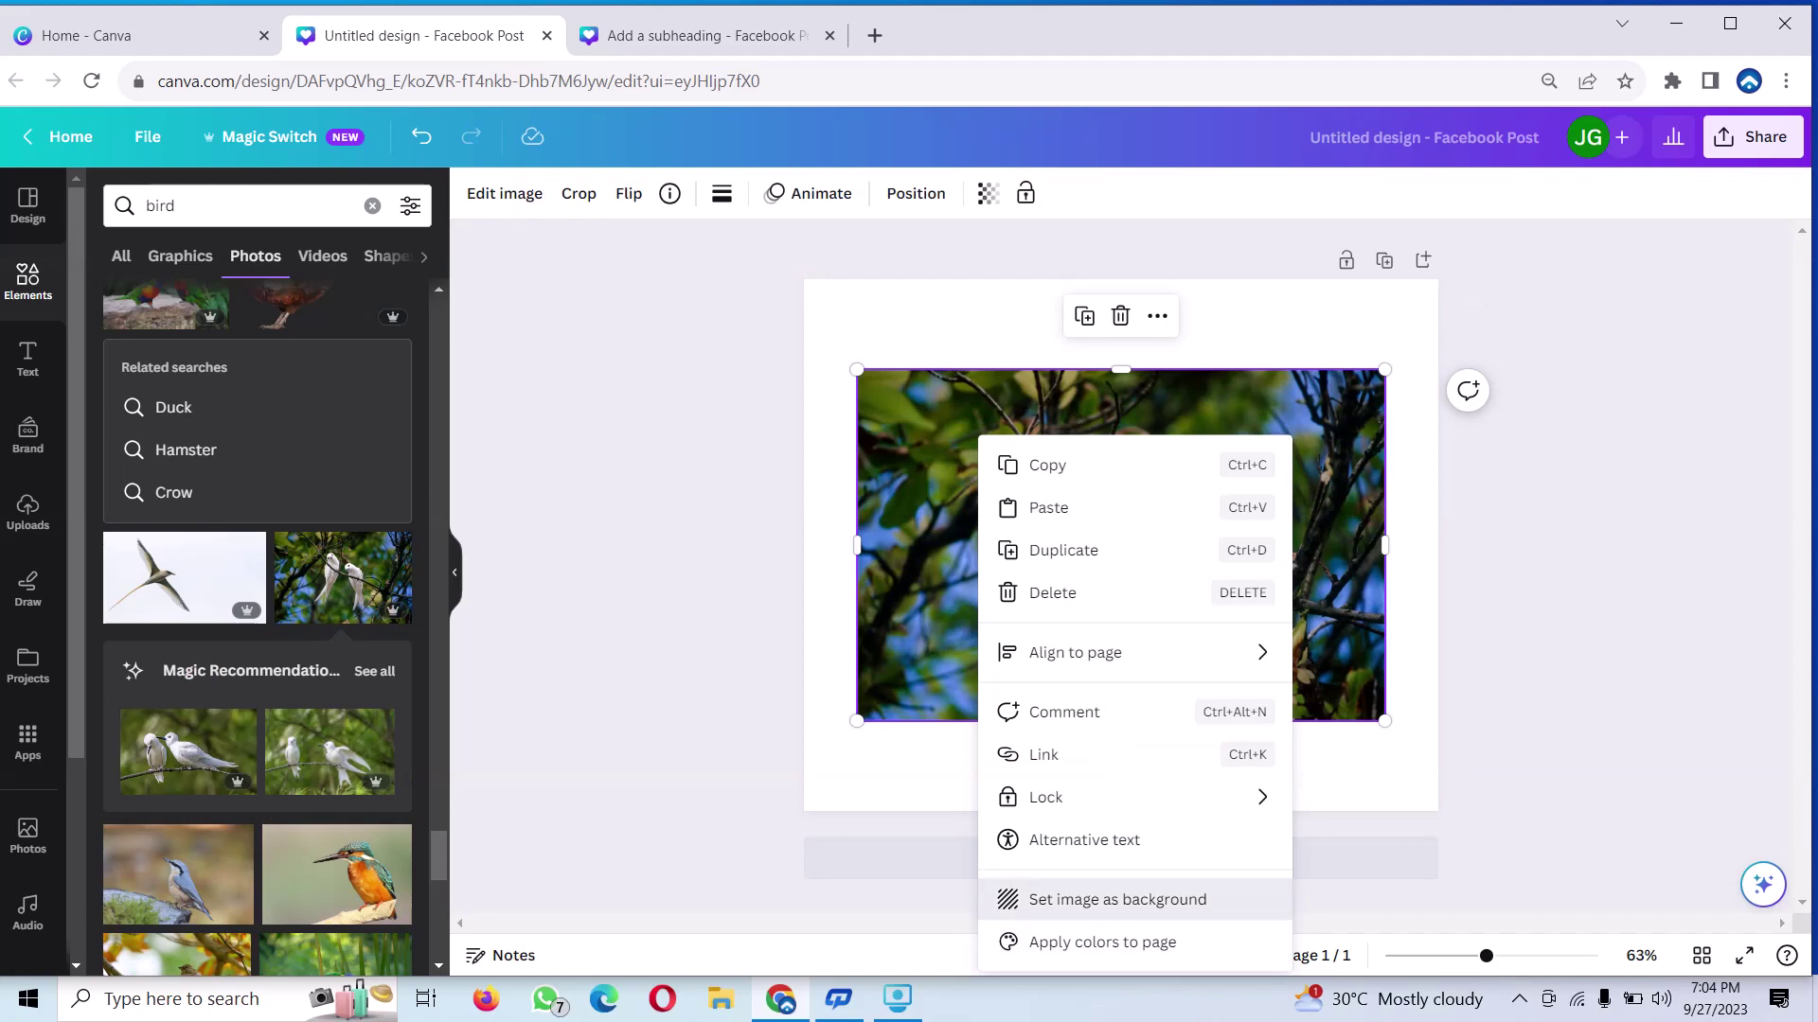
left_click(1117, 900)
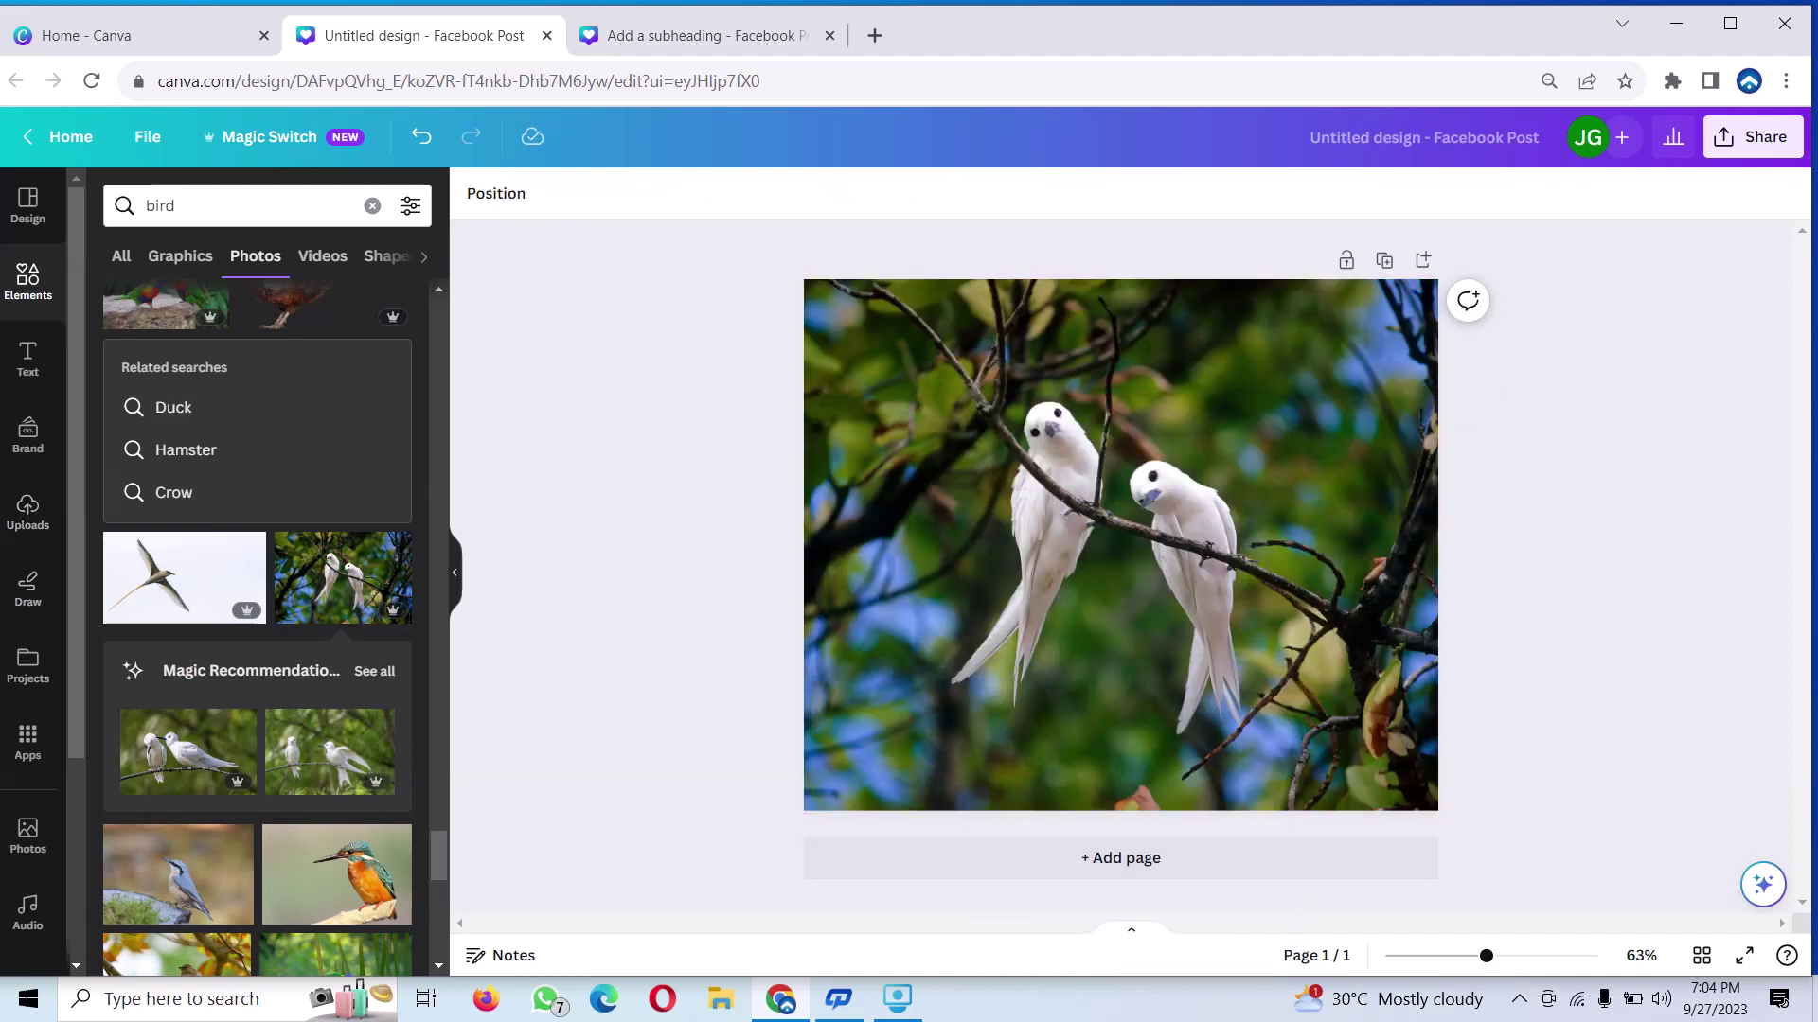
left_click(1117, 549)
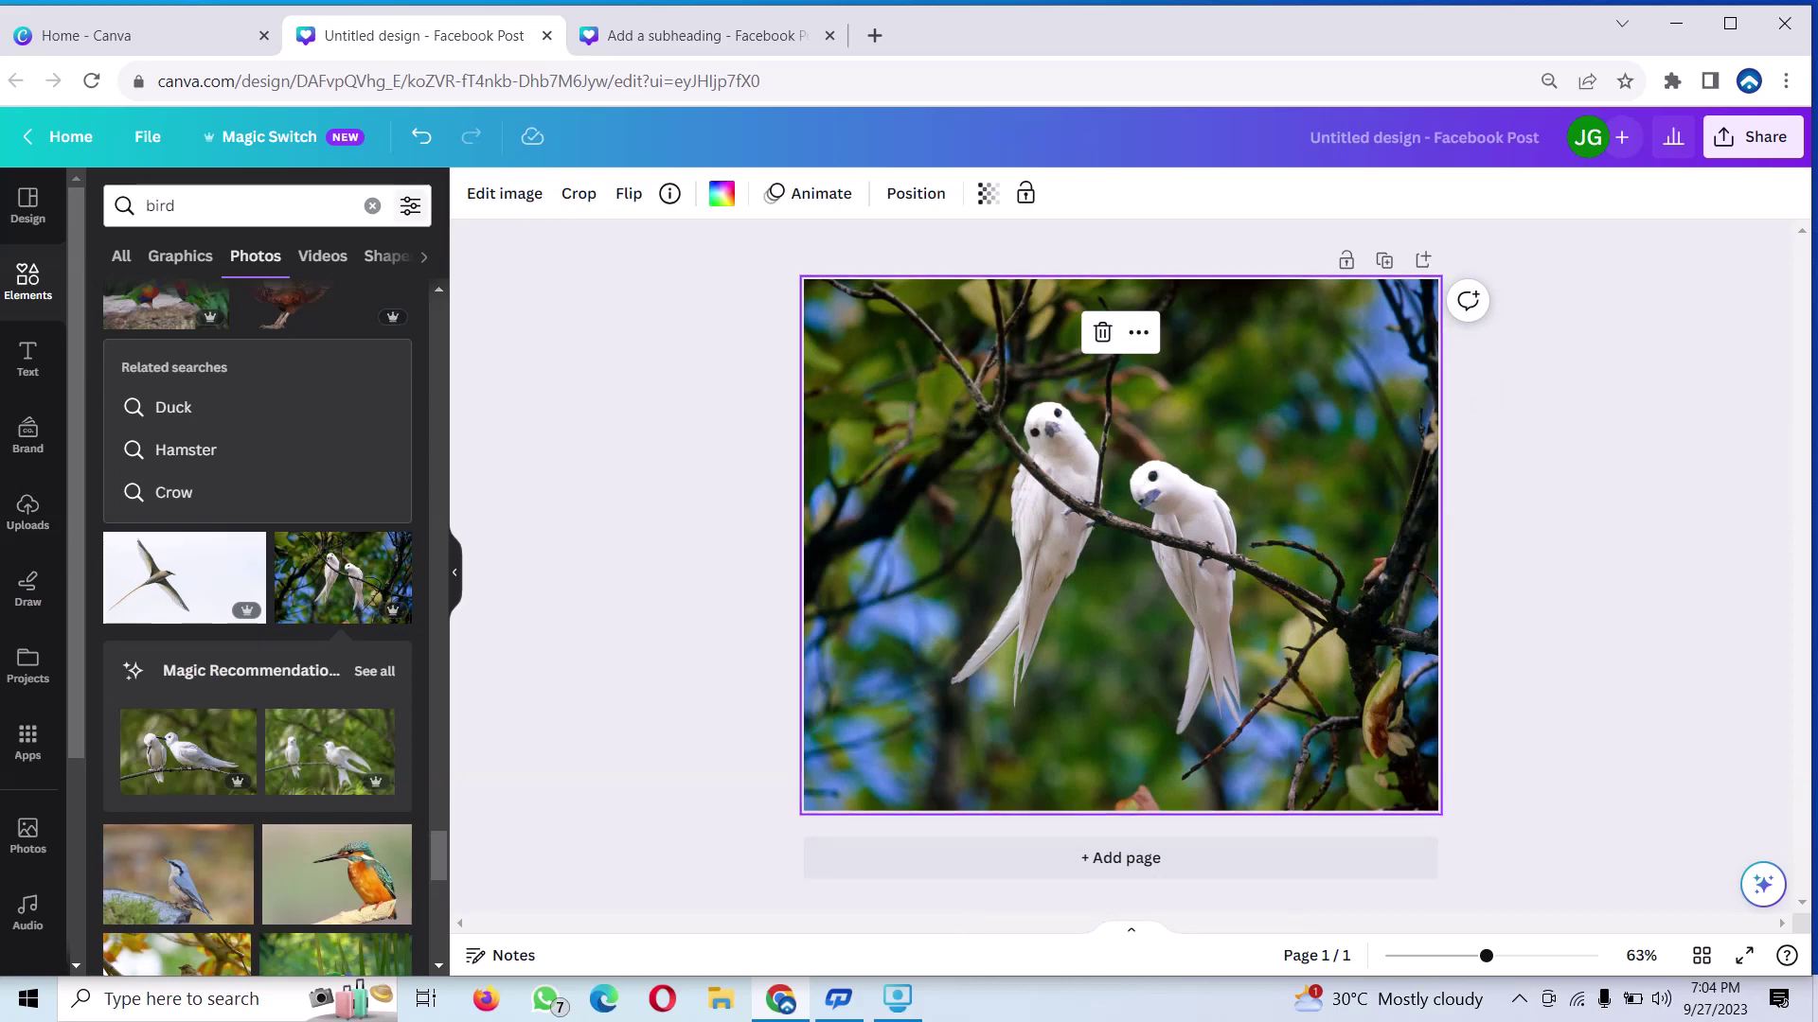
Apply BG Remover to the background photo, leaving only the two birds and branch
left_click(505, 193)
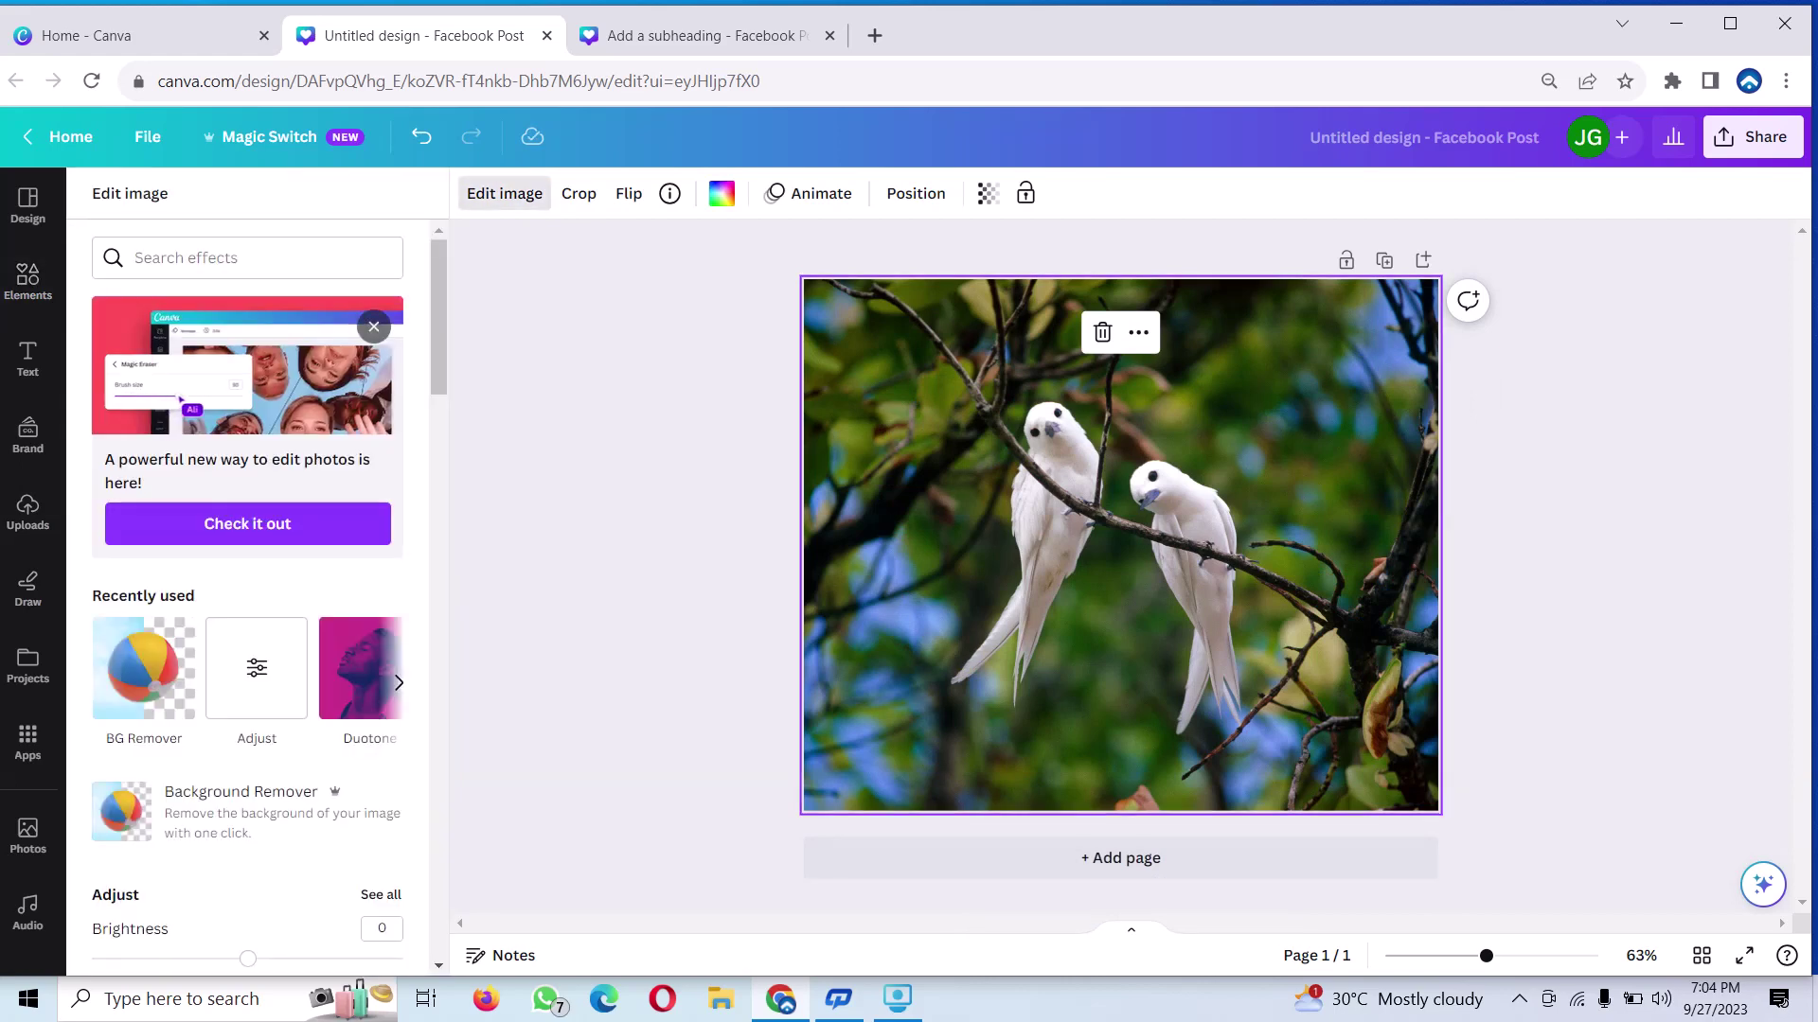
left_click(144, 667)
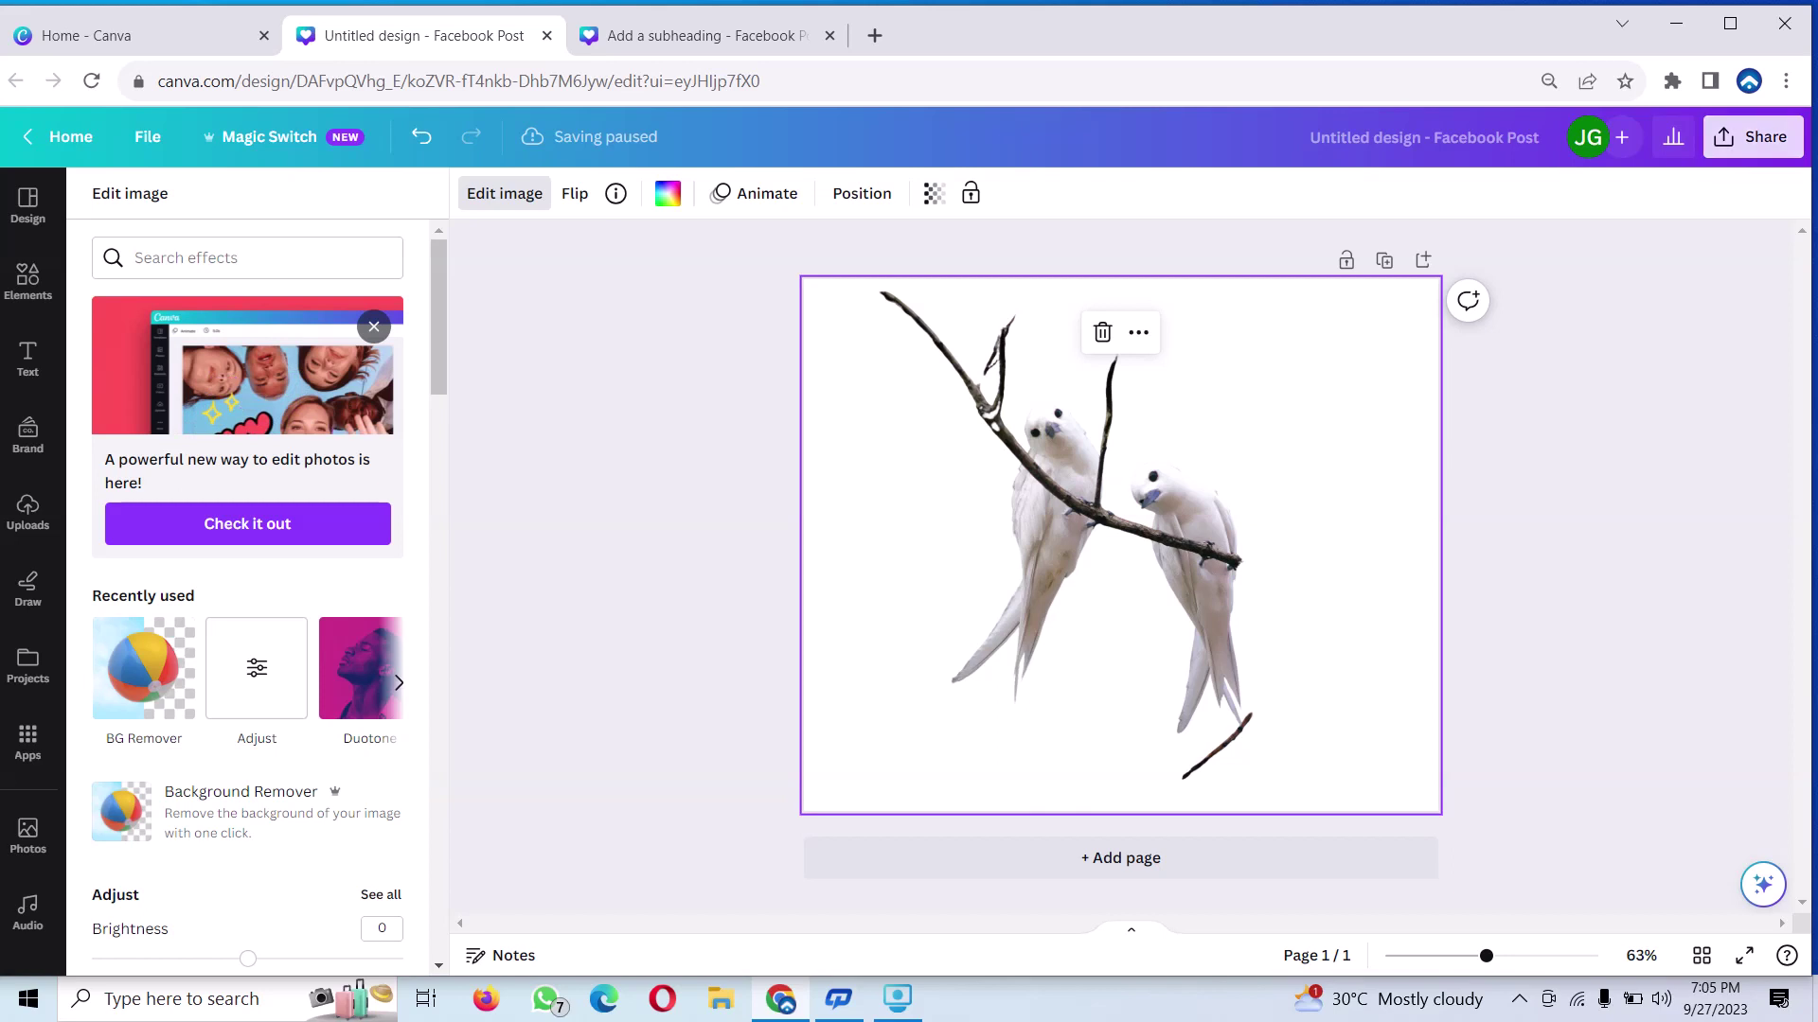
left_click(1752, 137)
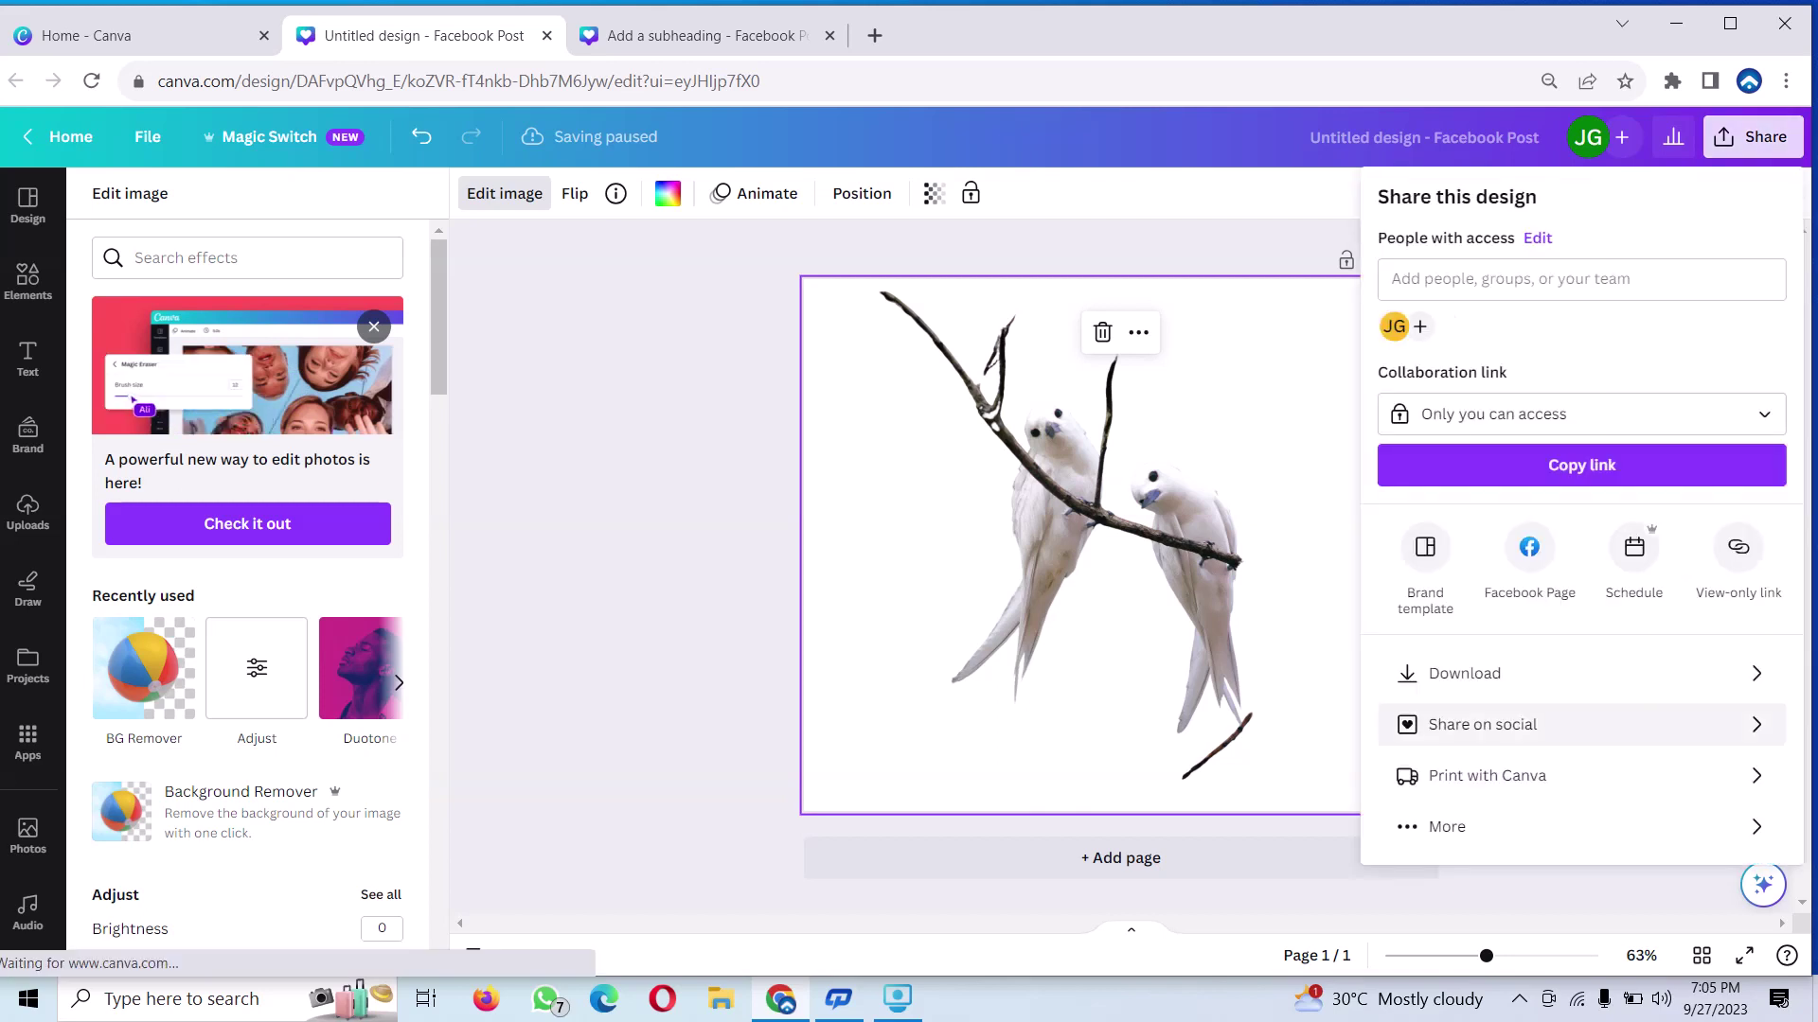
Download the design as a PNG with a transparent background
left_click(1464, 673)
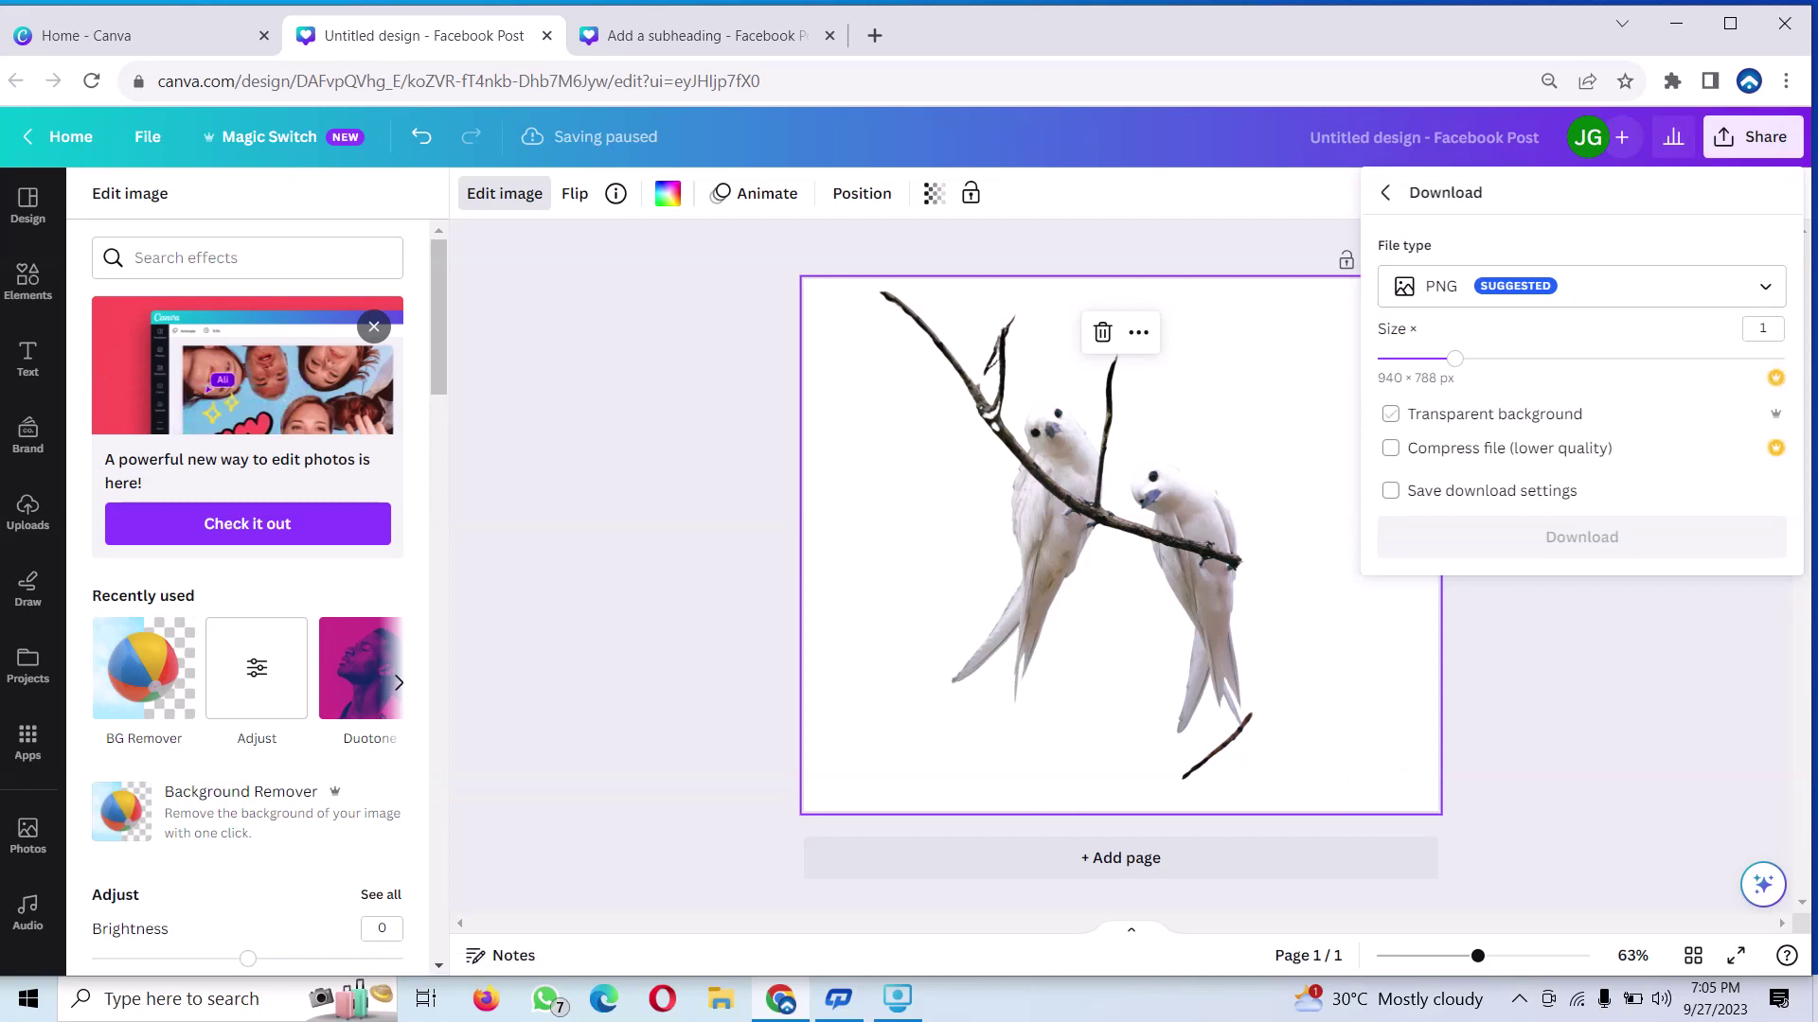
key("Escape")
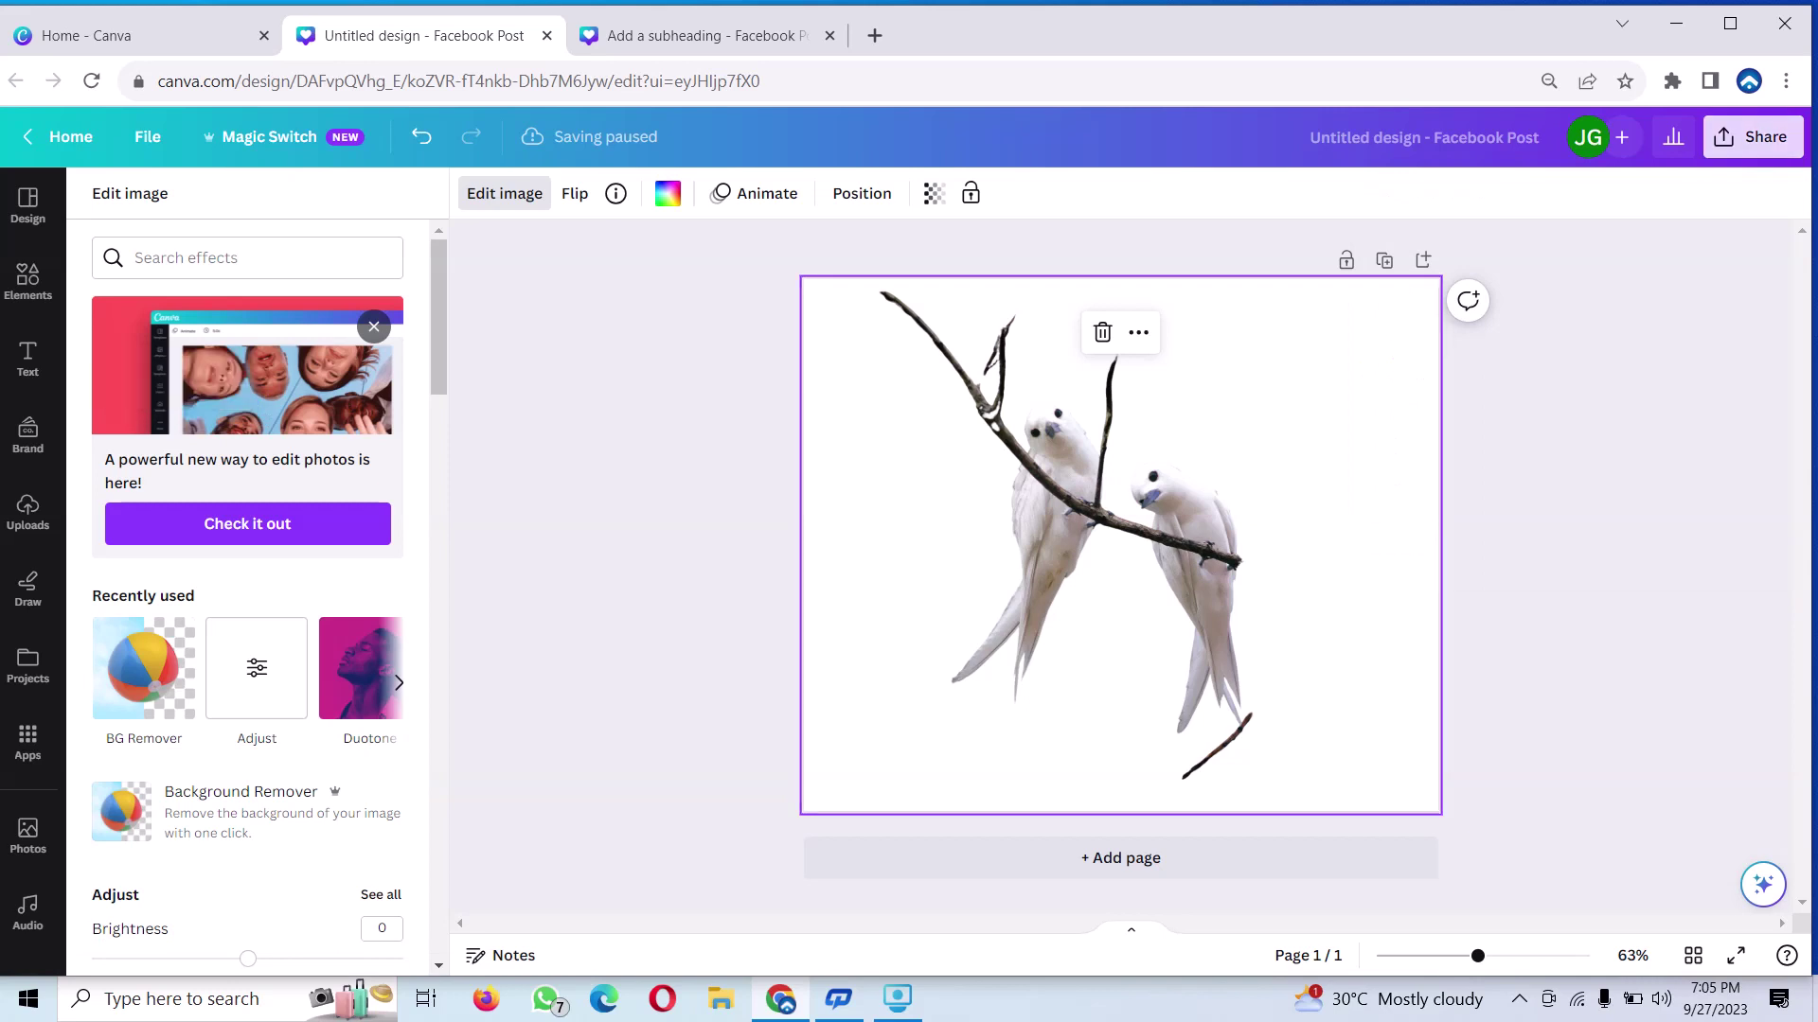
left_click(1752, 137)
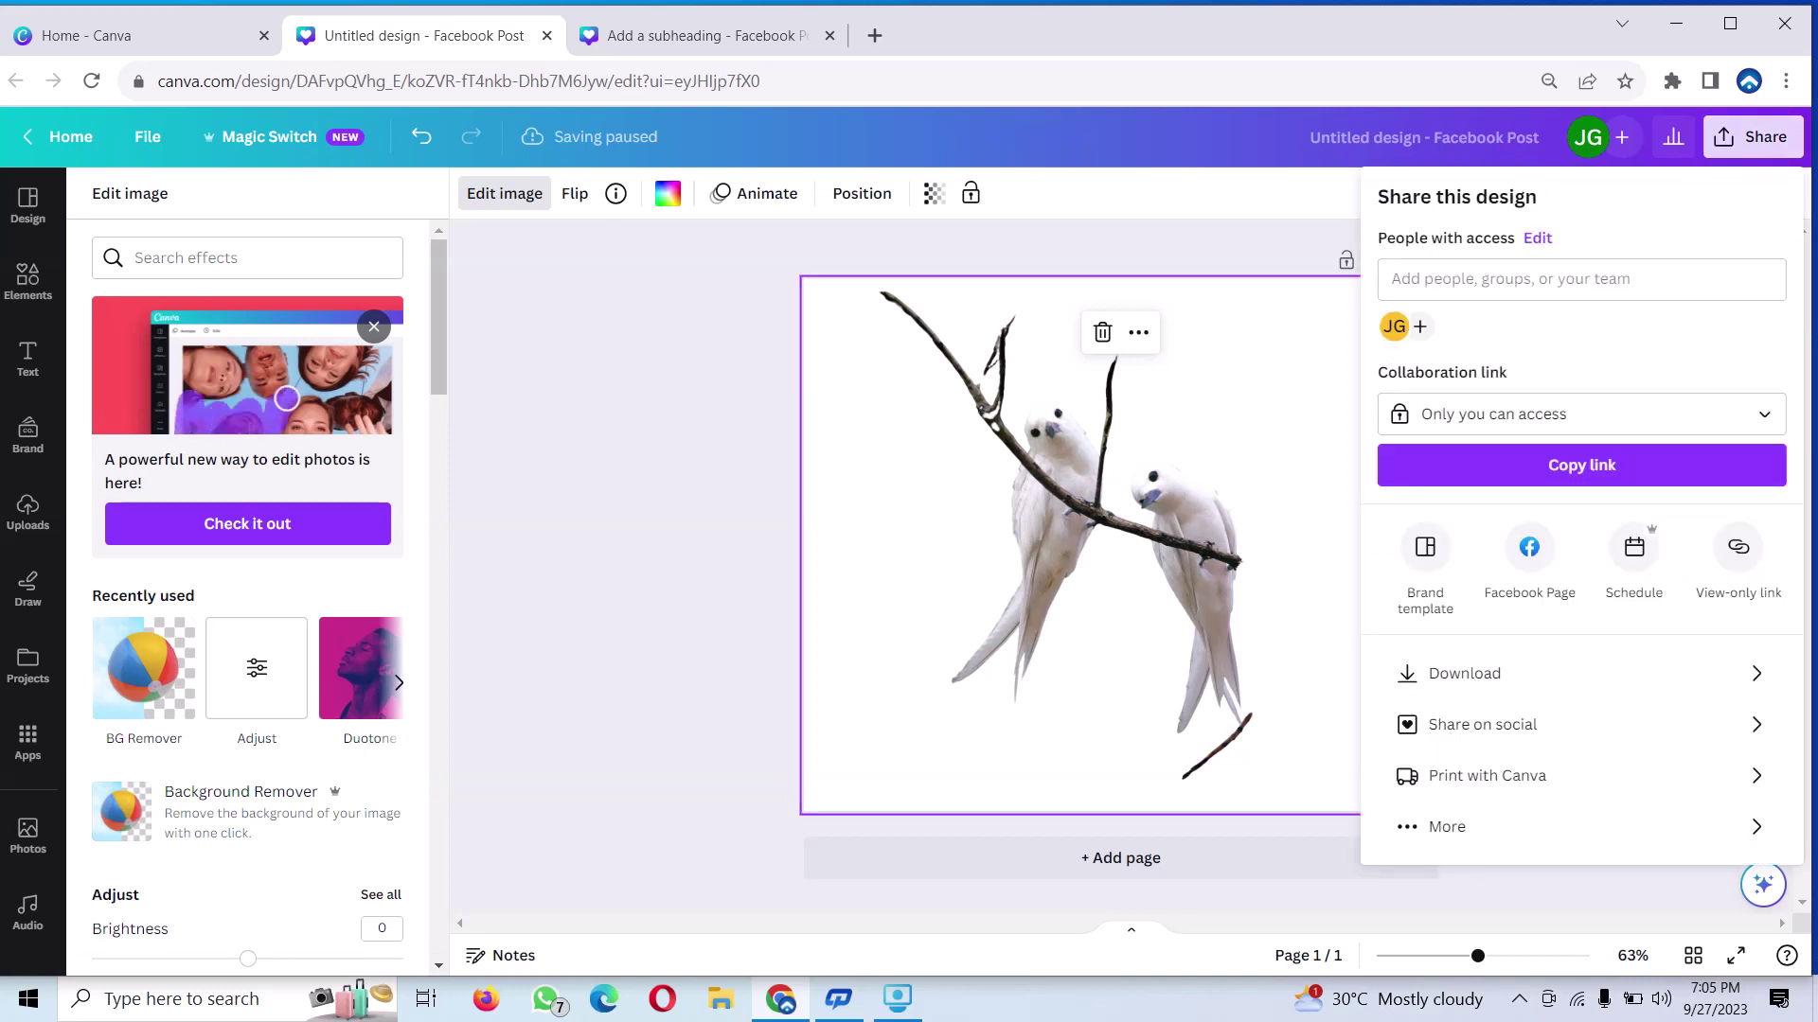
left_click(1465, 673)
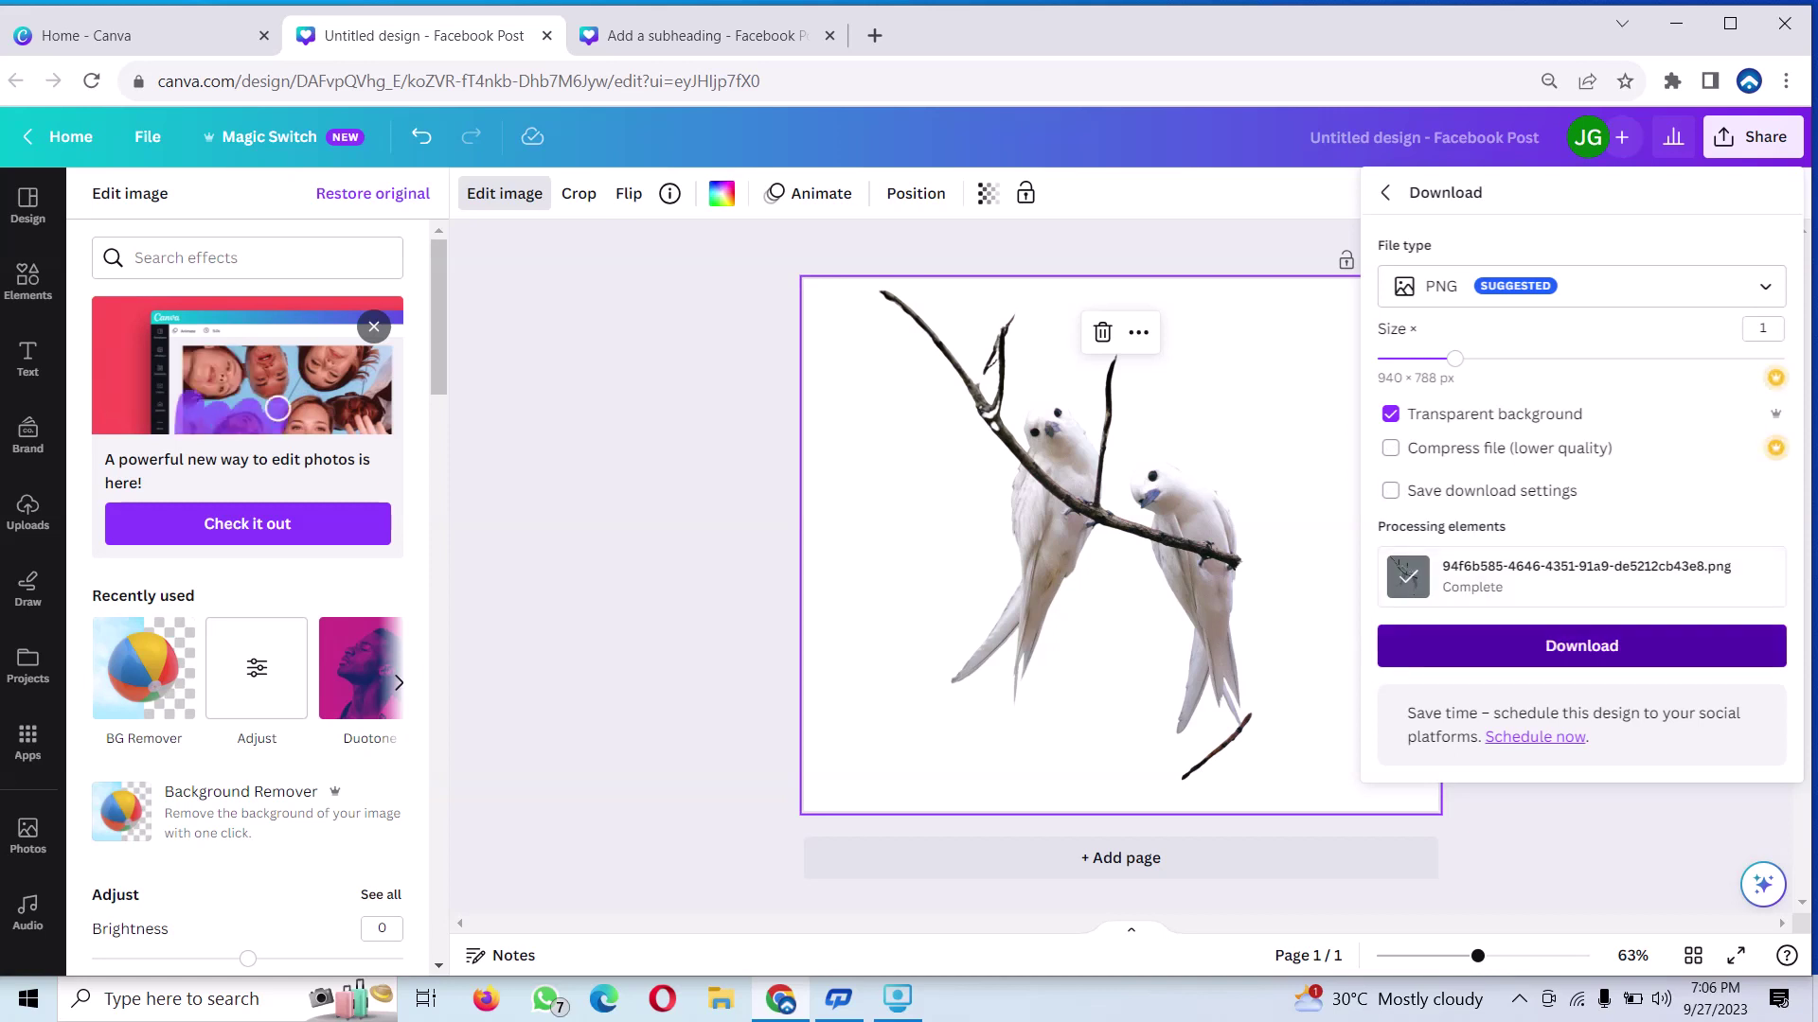
left_click(1581, 645)
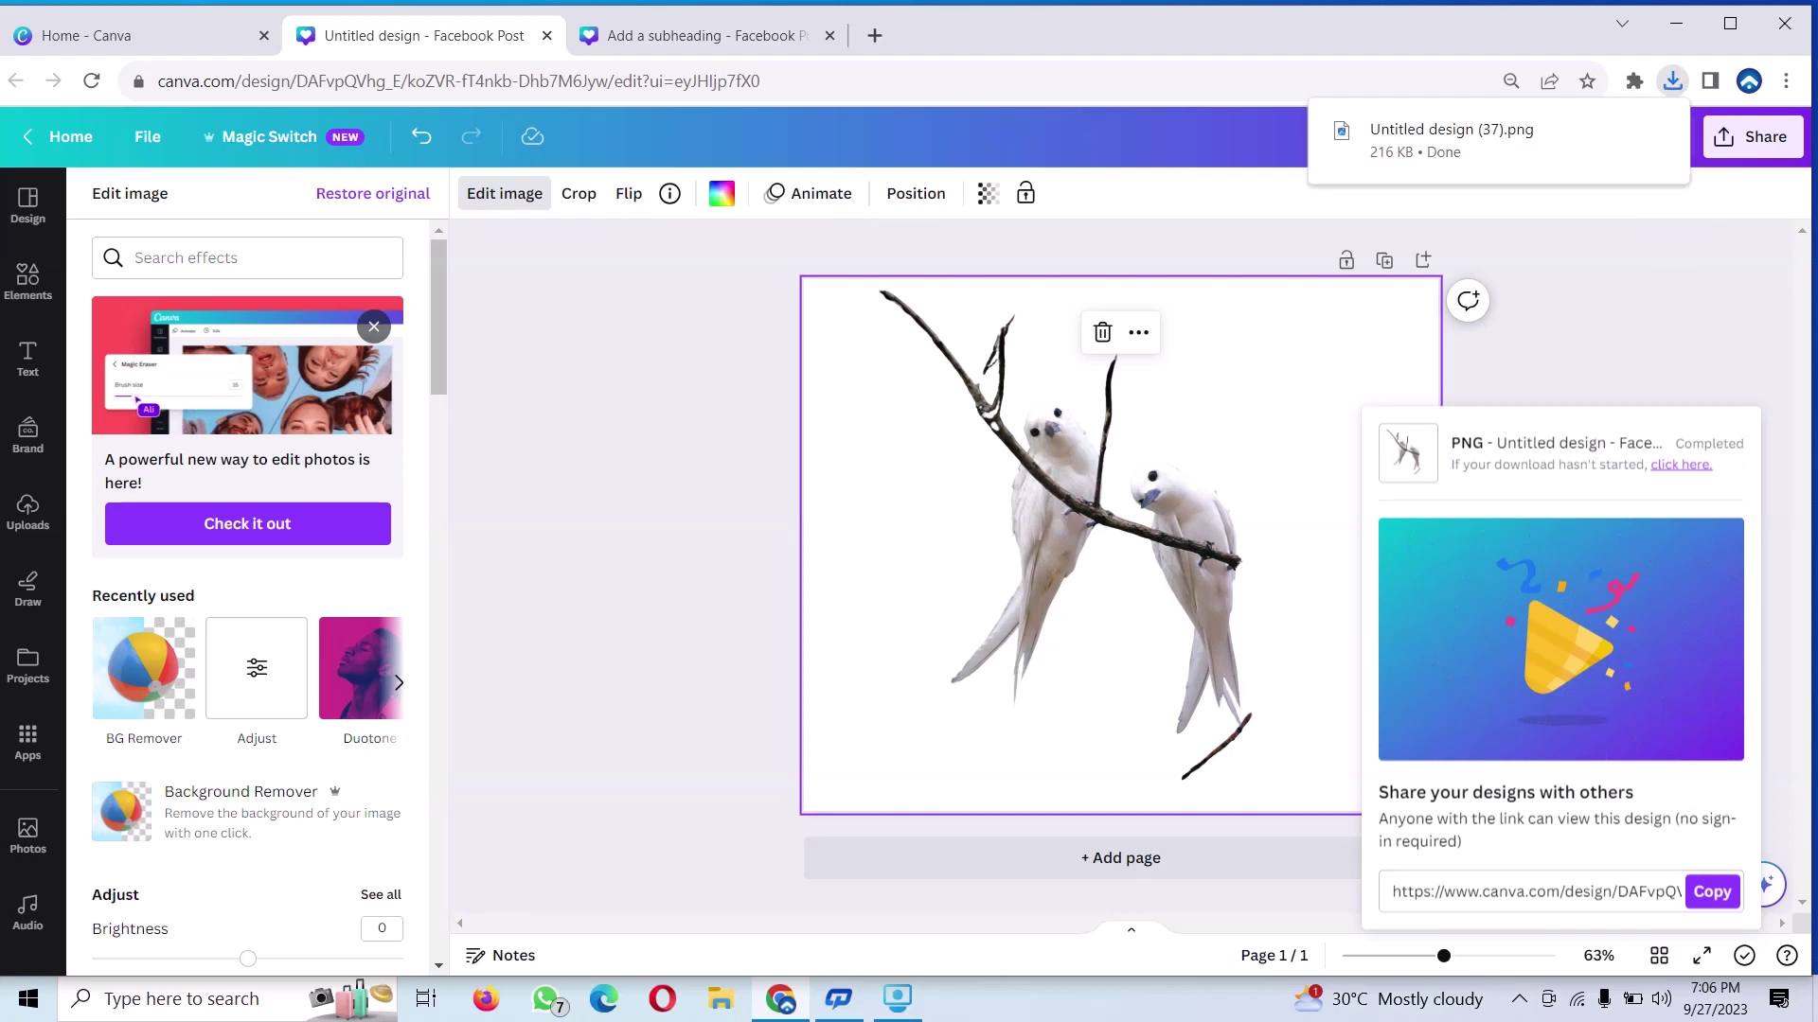
Add a second page and set the two-white-birds photo as its background
key("Escape")
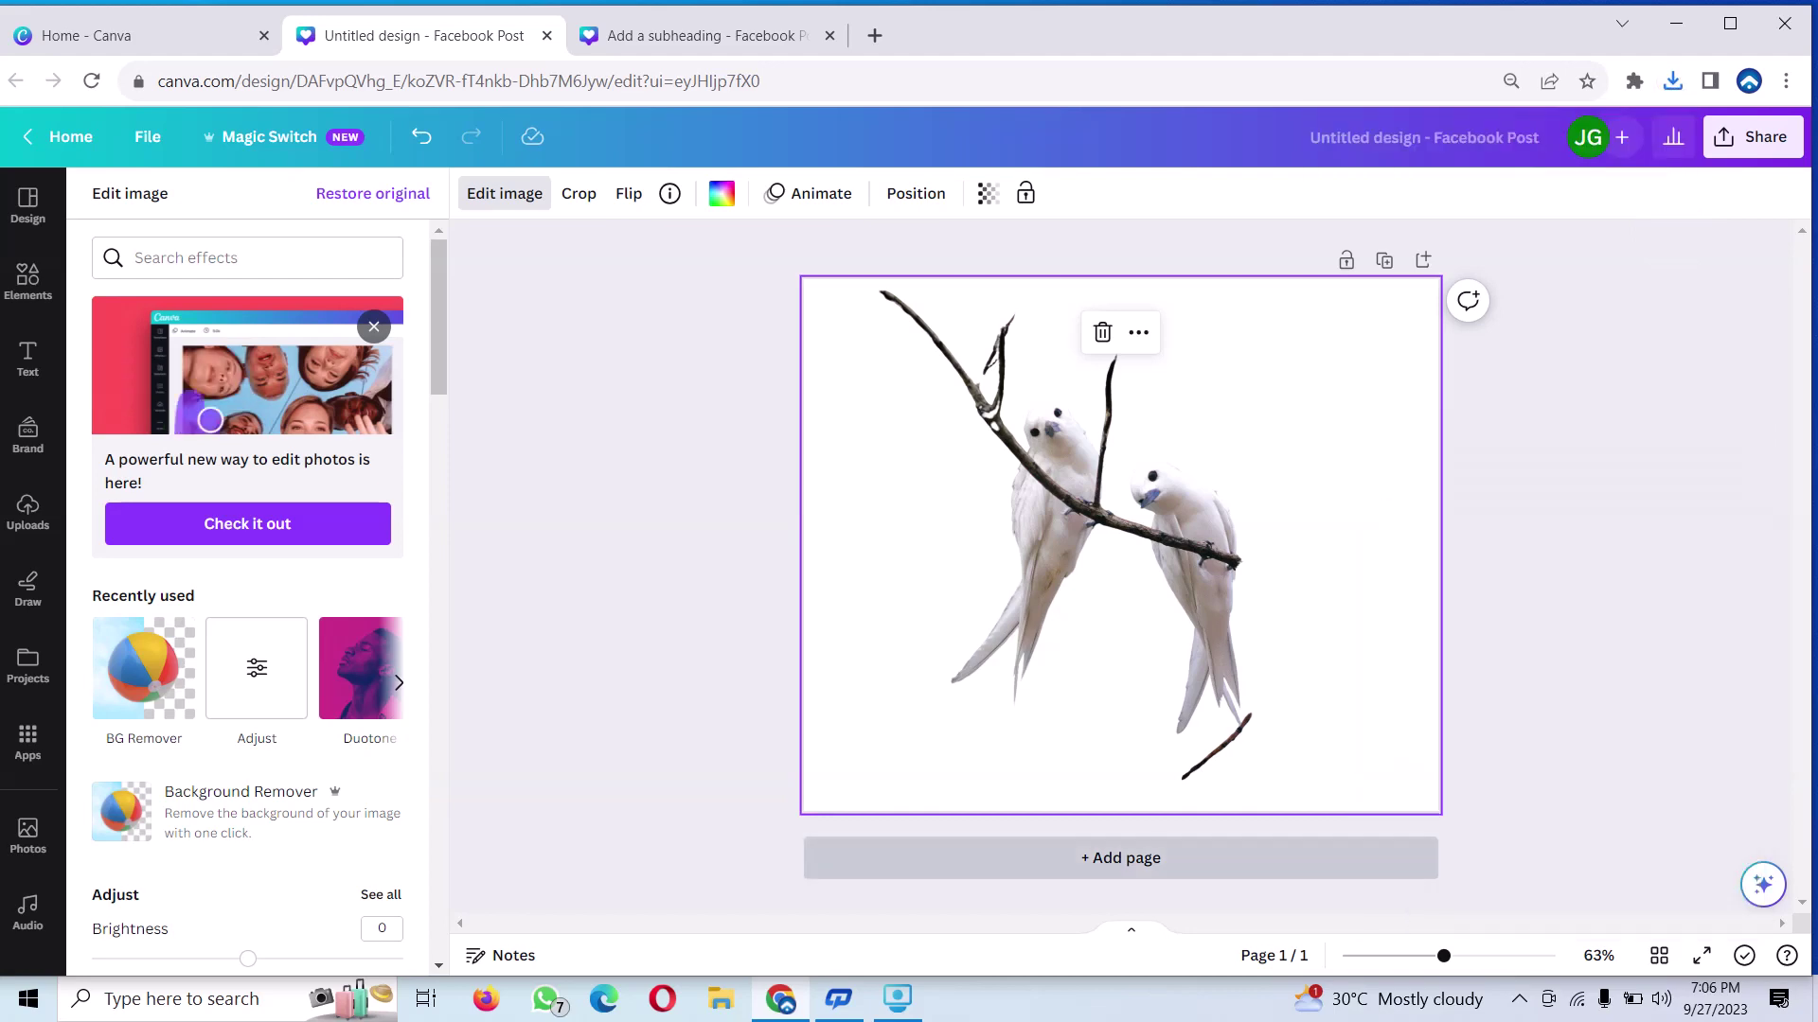
key("ctrl+Return")
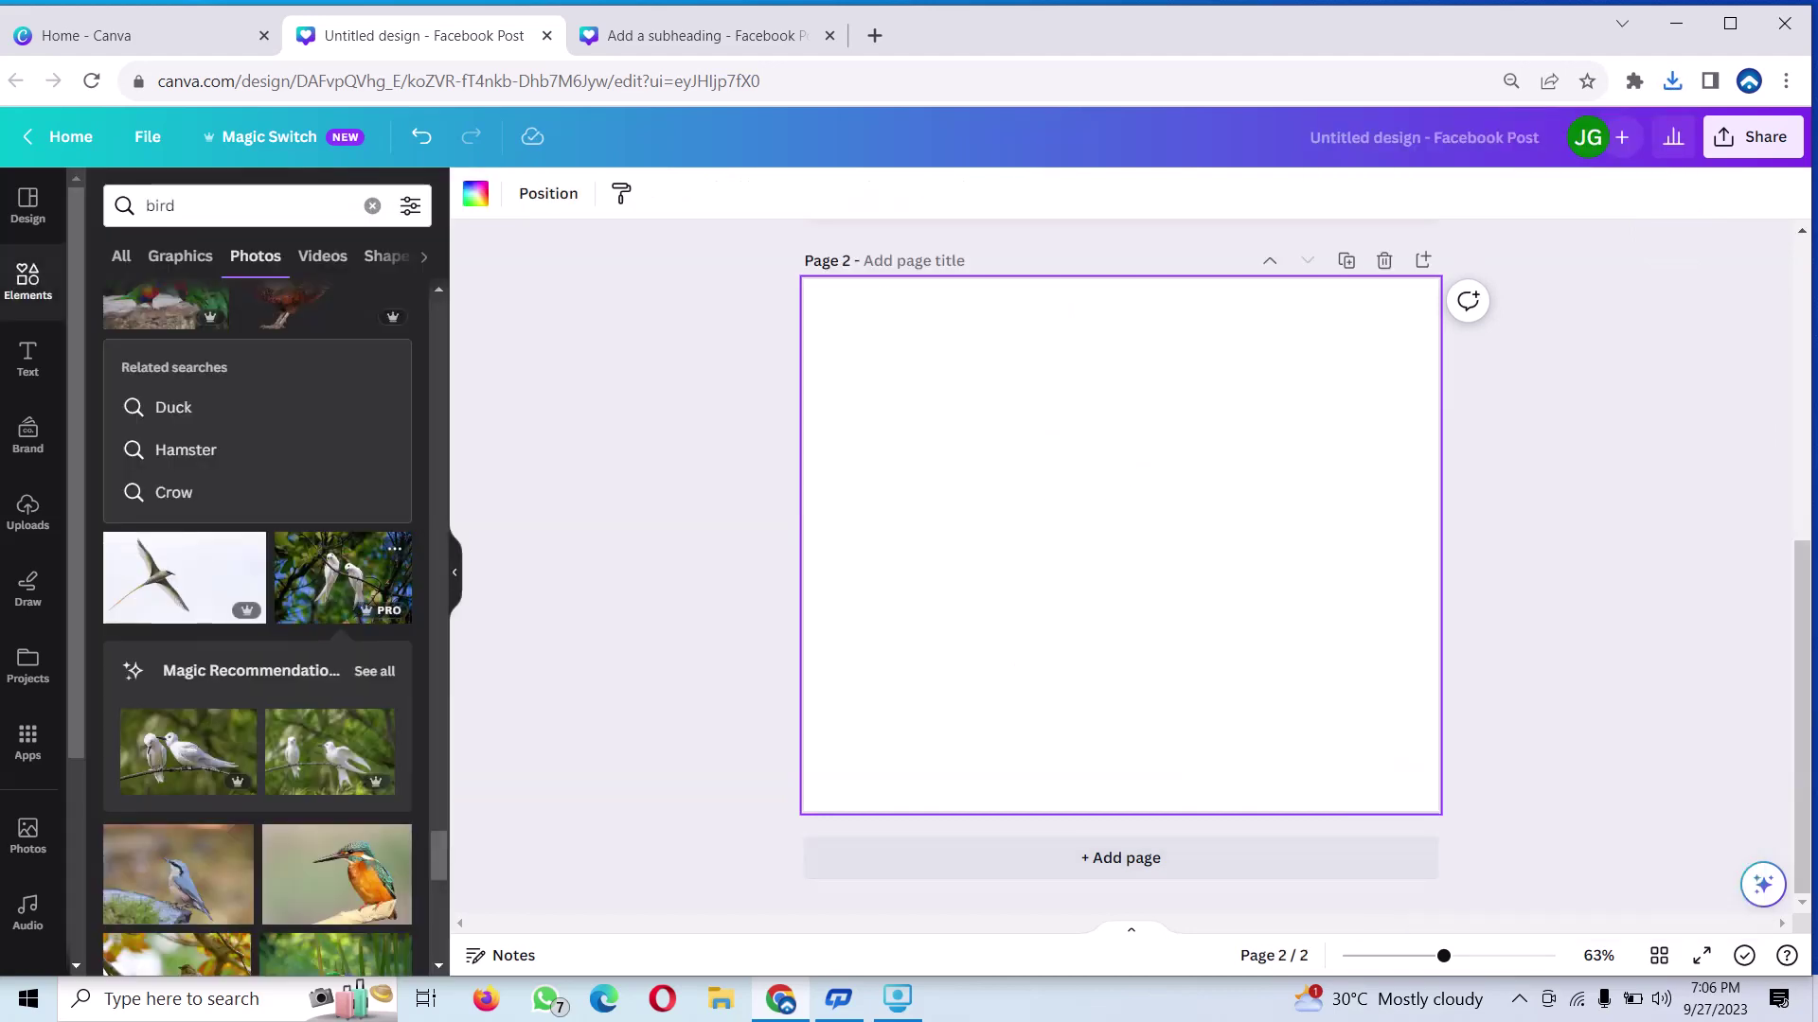
left_click(341, 577)
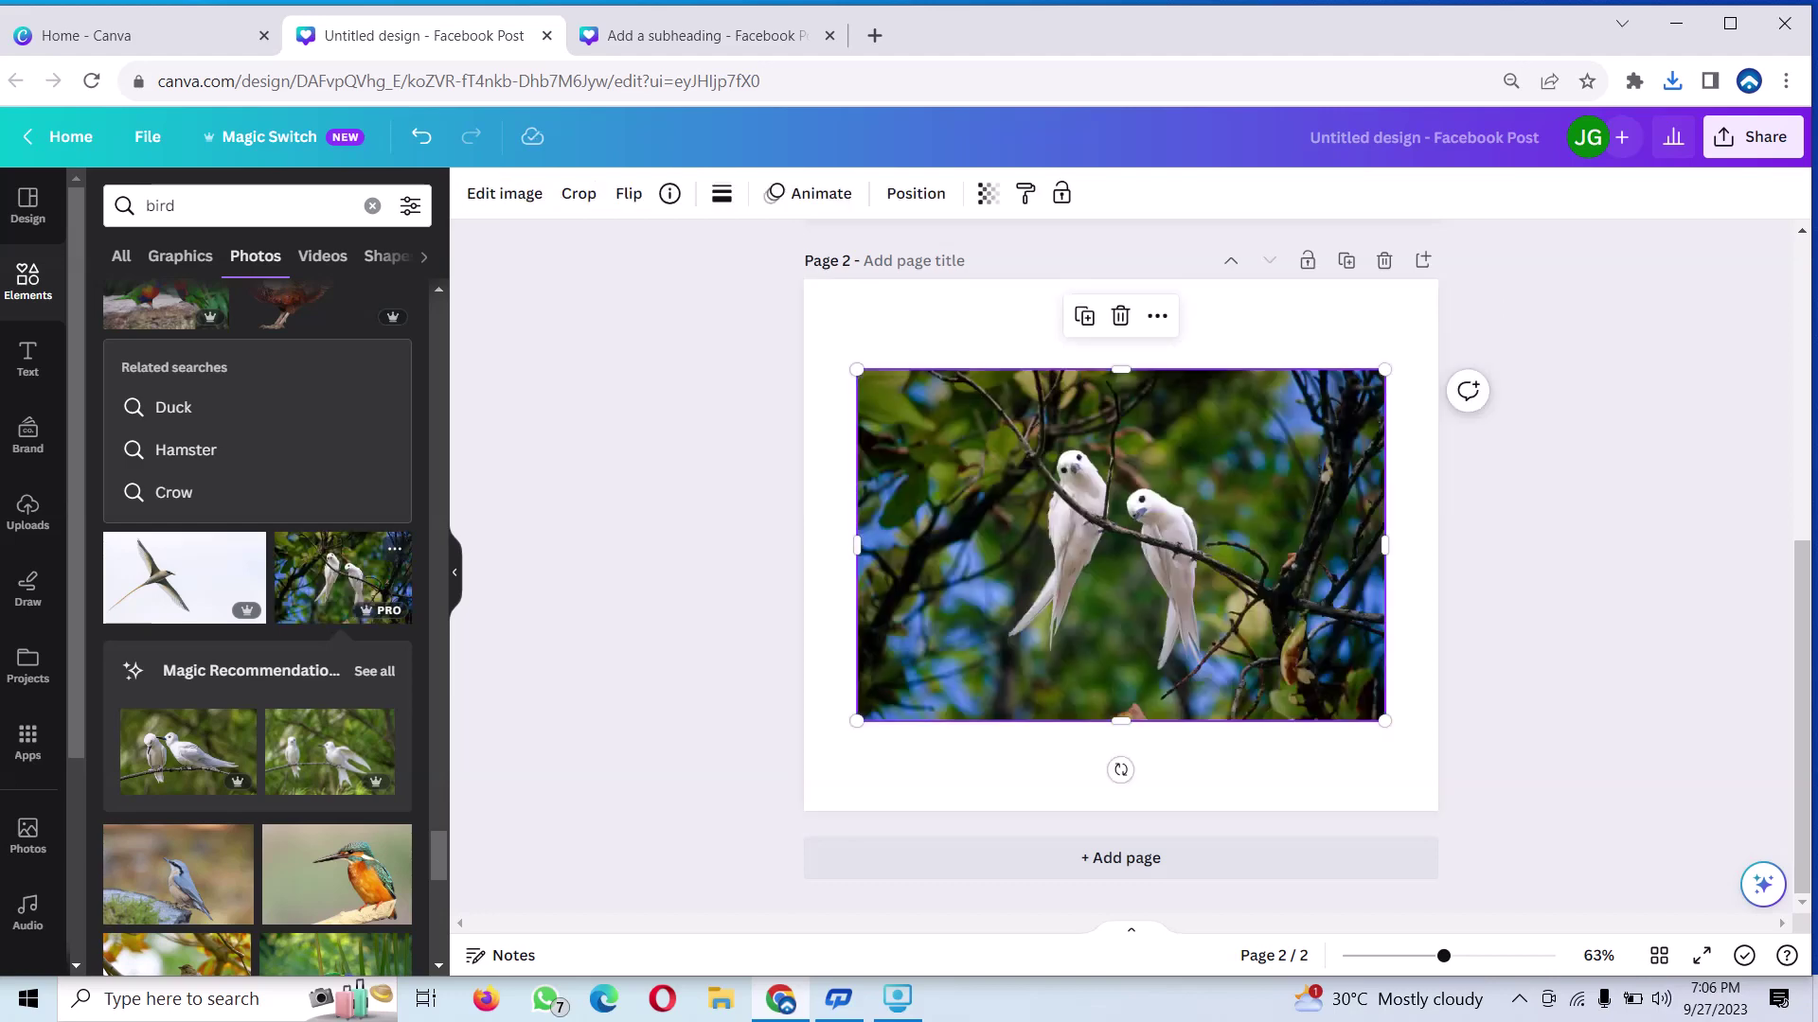
right_click(1197, 391)
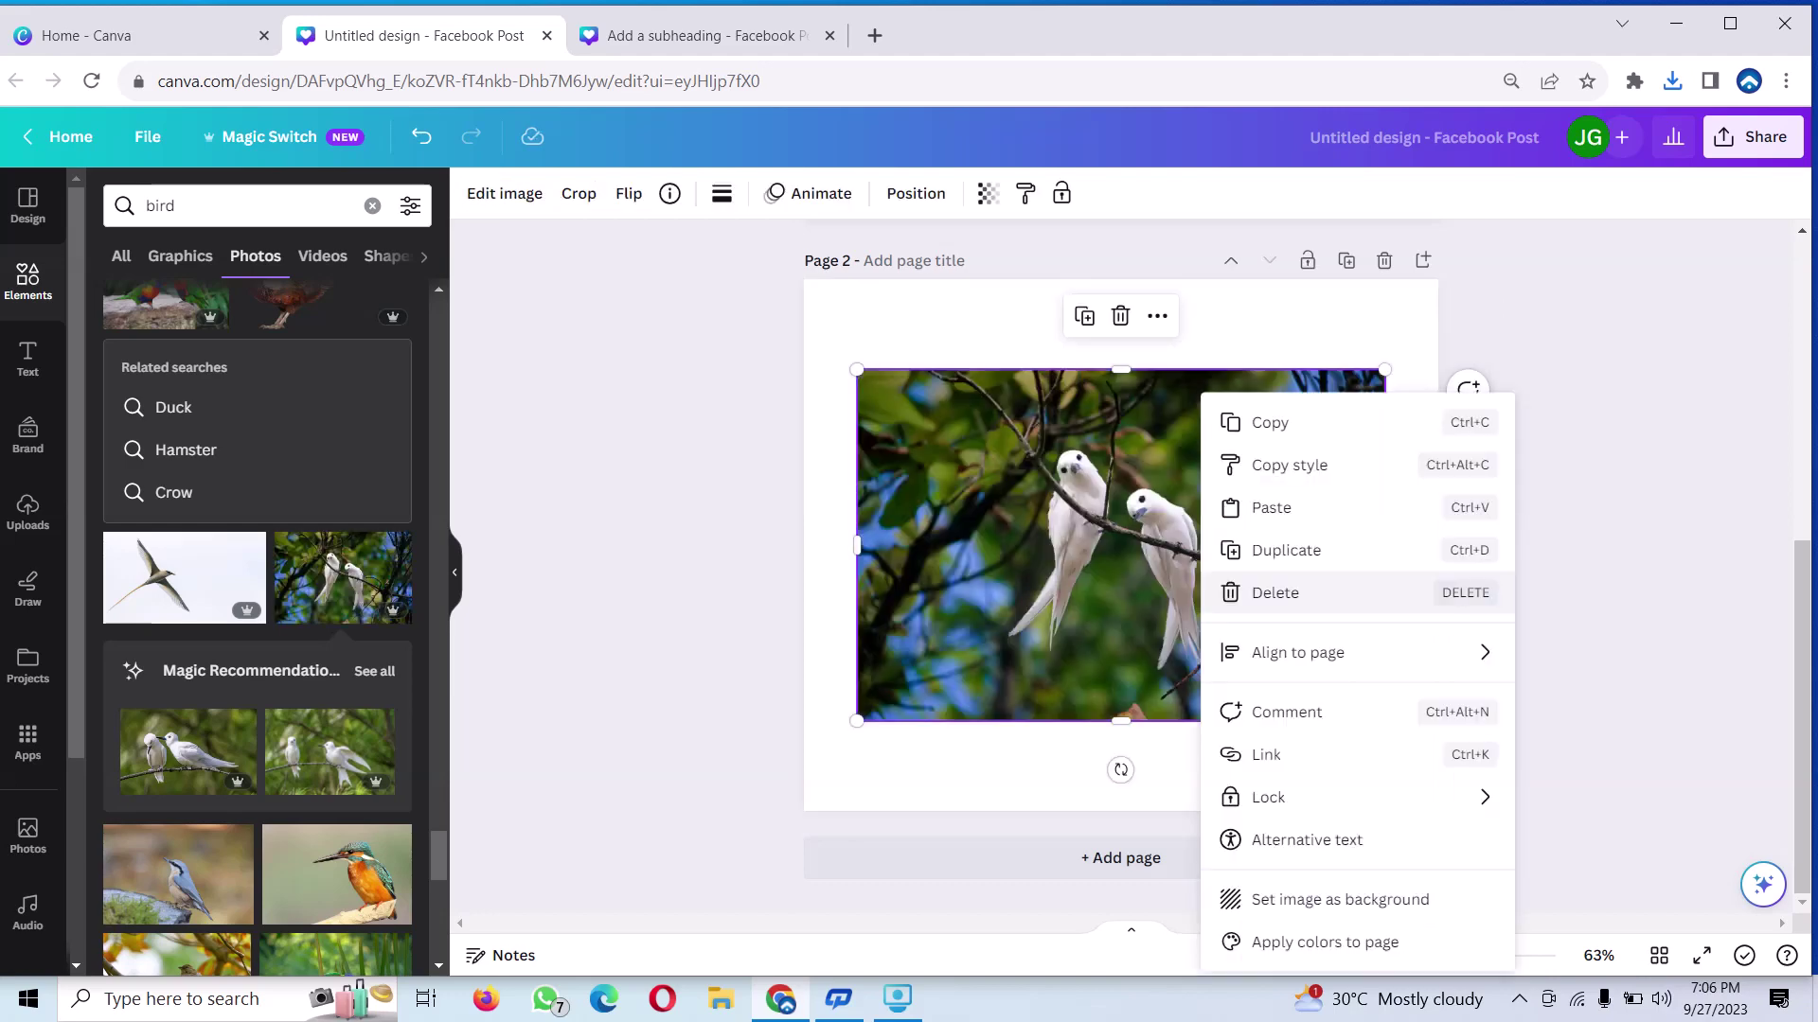
left_click(1297, 899)
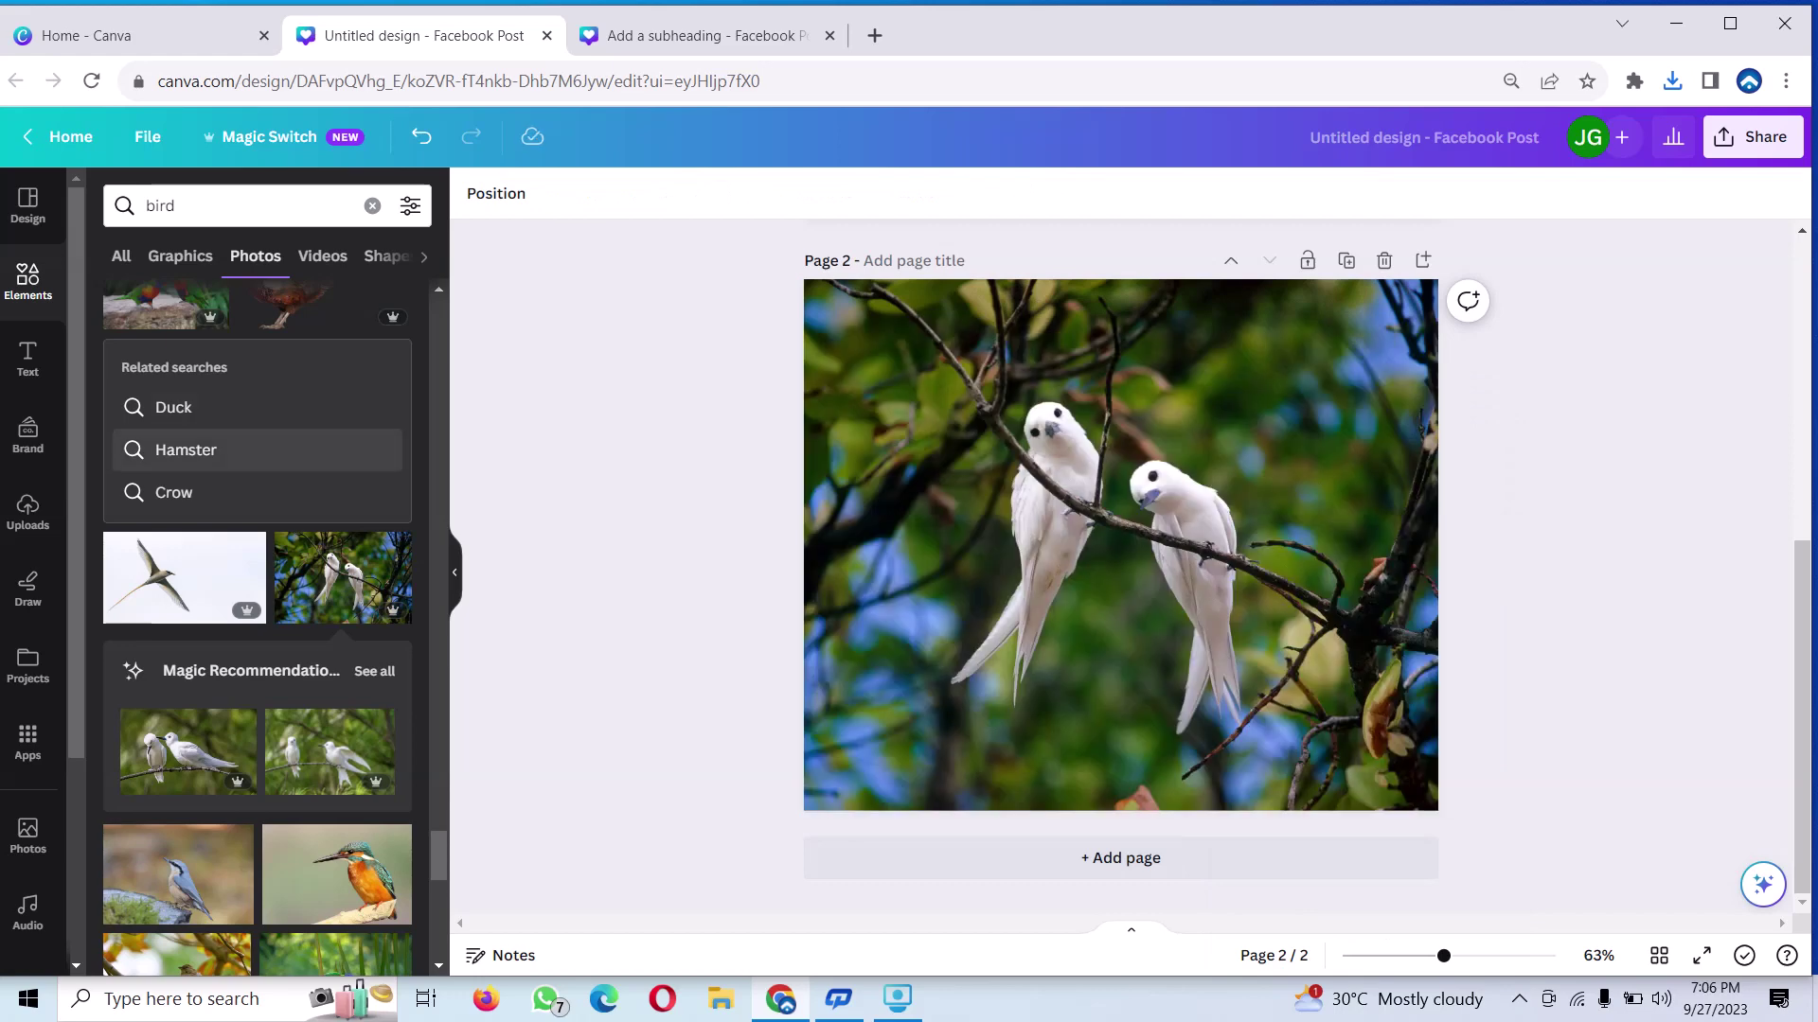
Upload the downloaded transparent birds PNG into Canva's Uploads
left_click(28, 509)
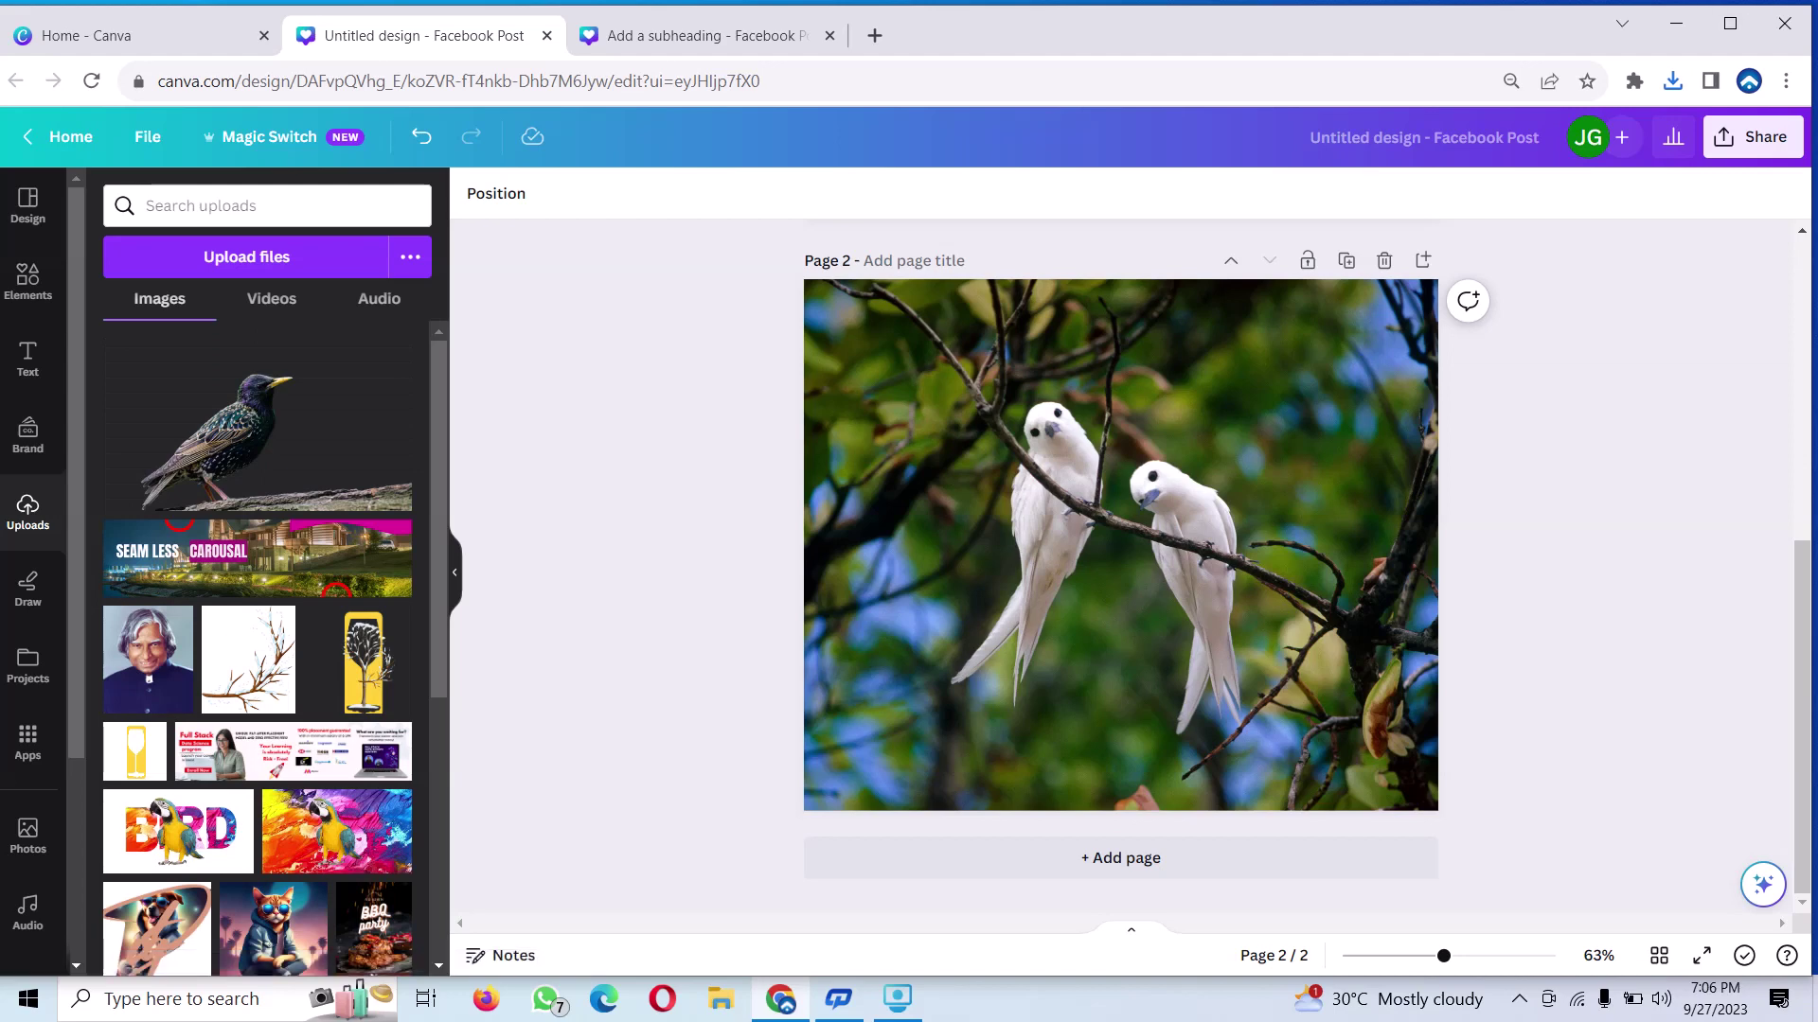
left_click(1673, 81)
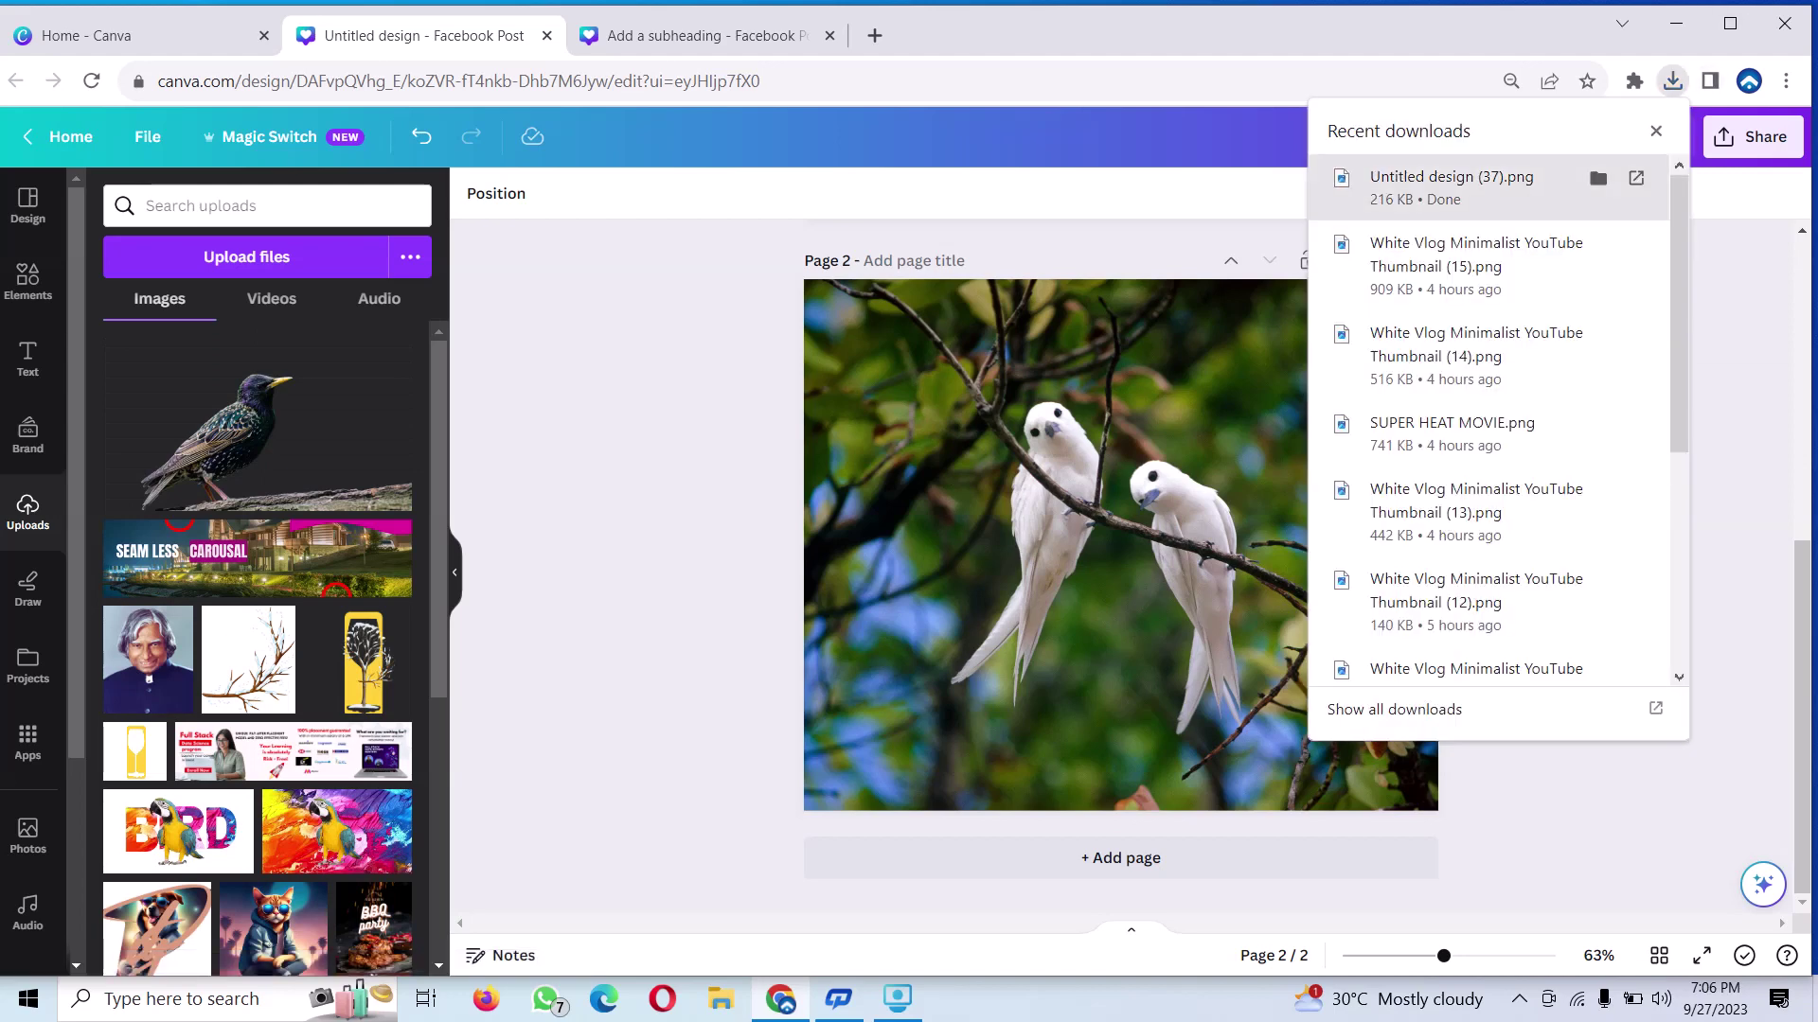
left_click_drag(1452, 186, 227, 464)
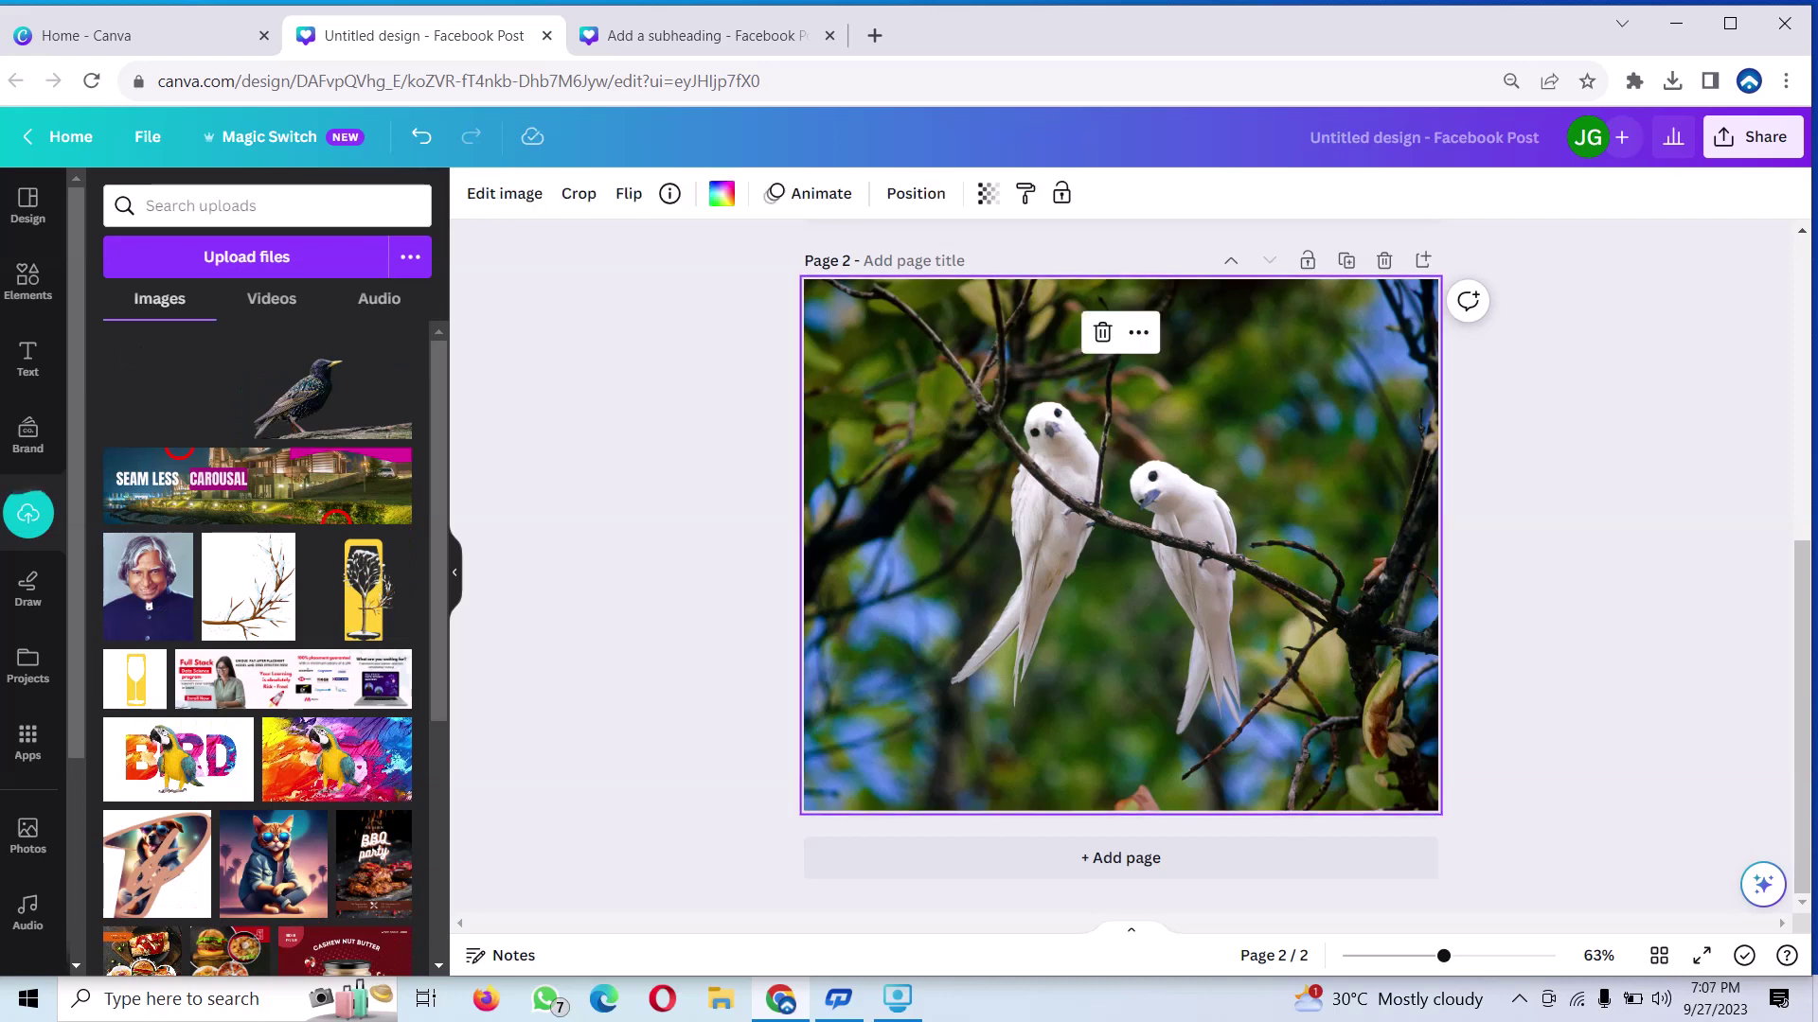
Set the Page 2 background photo's blur to 60
left_click(505, 194)
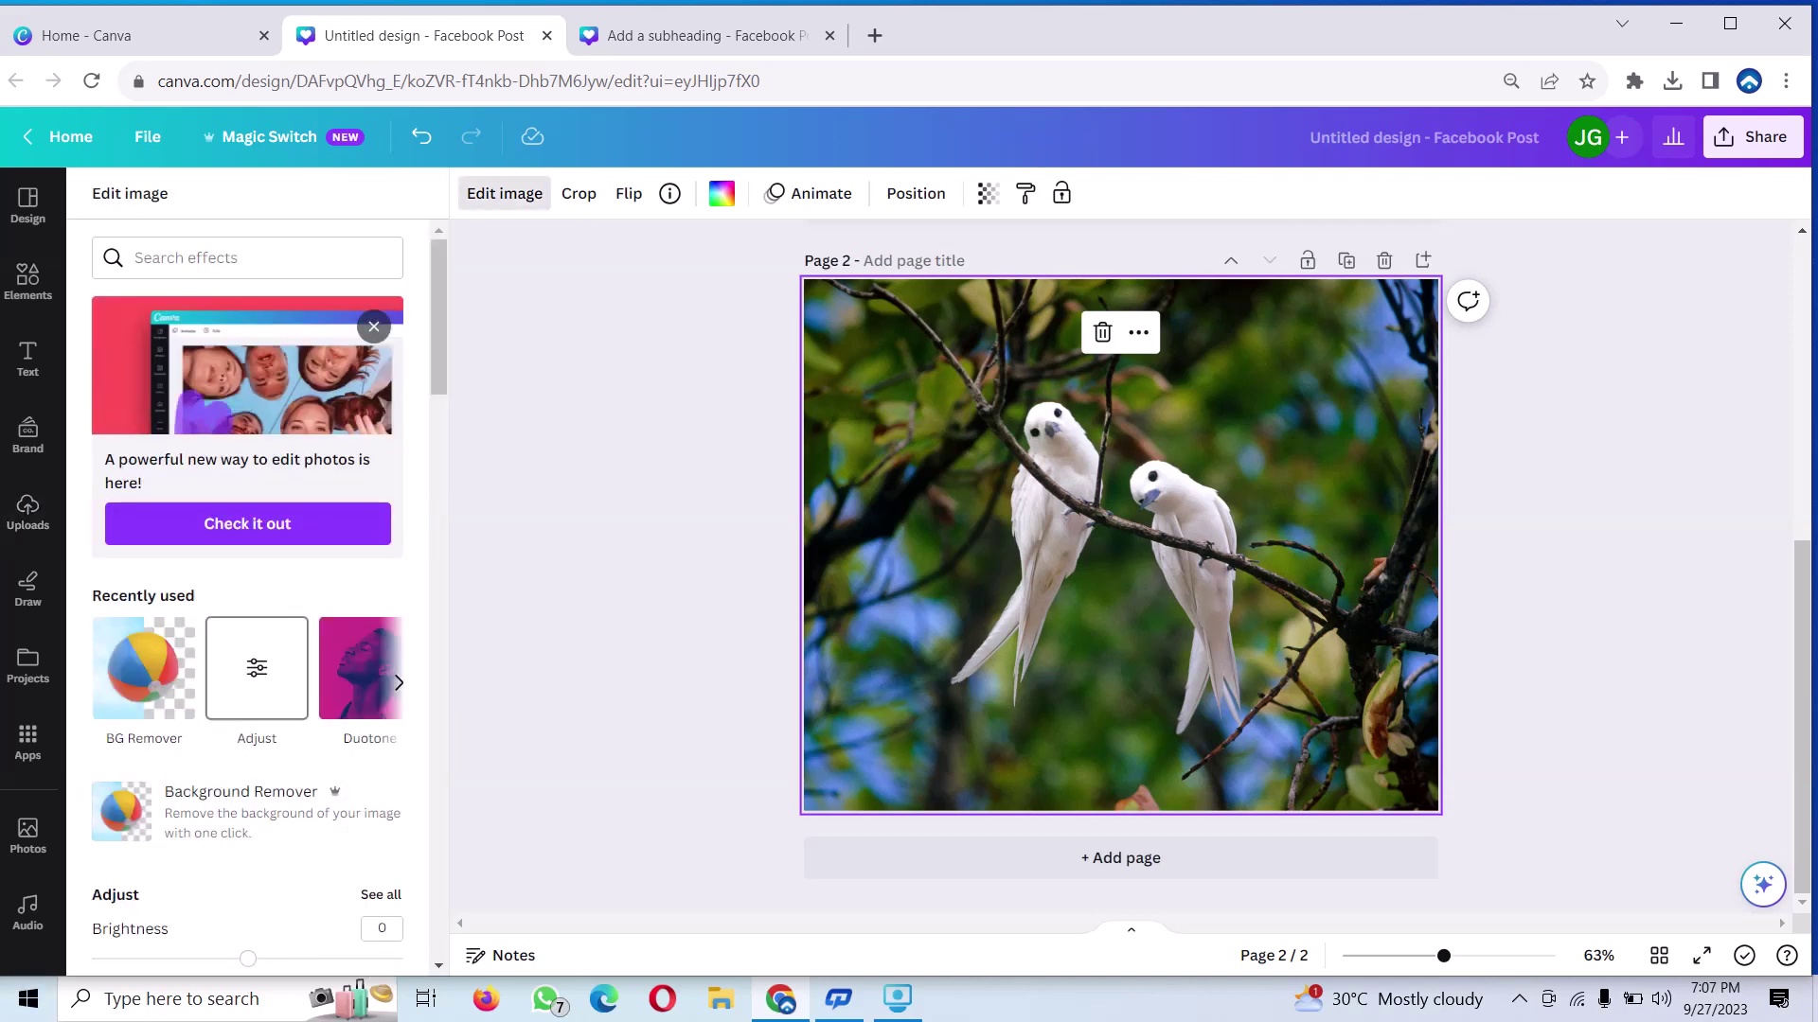
left_click(257, 667)
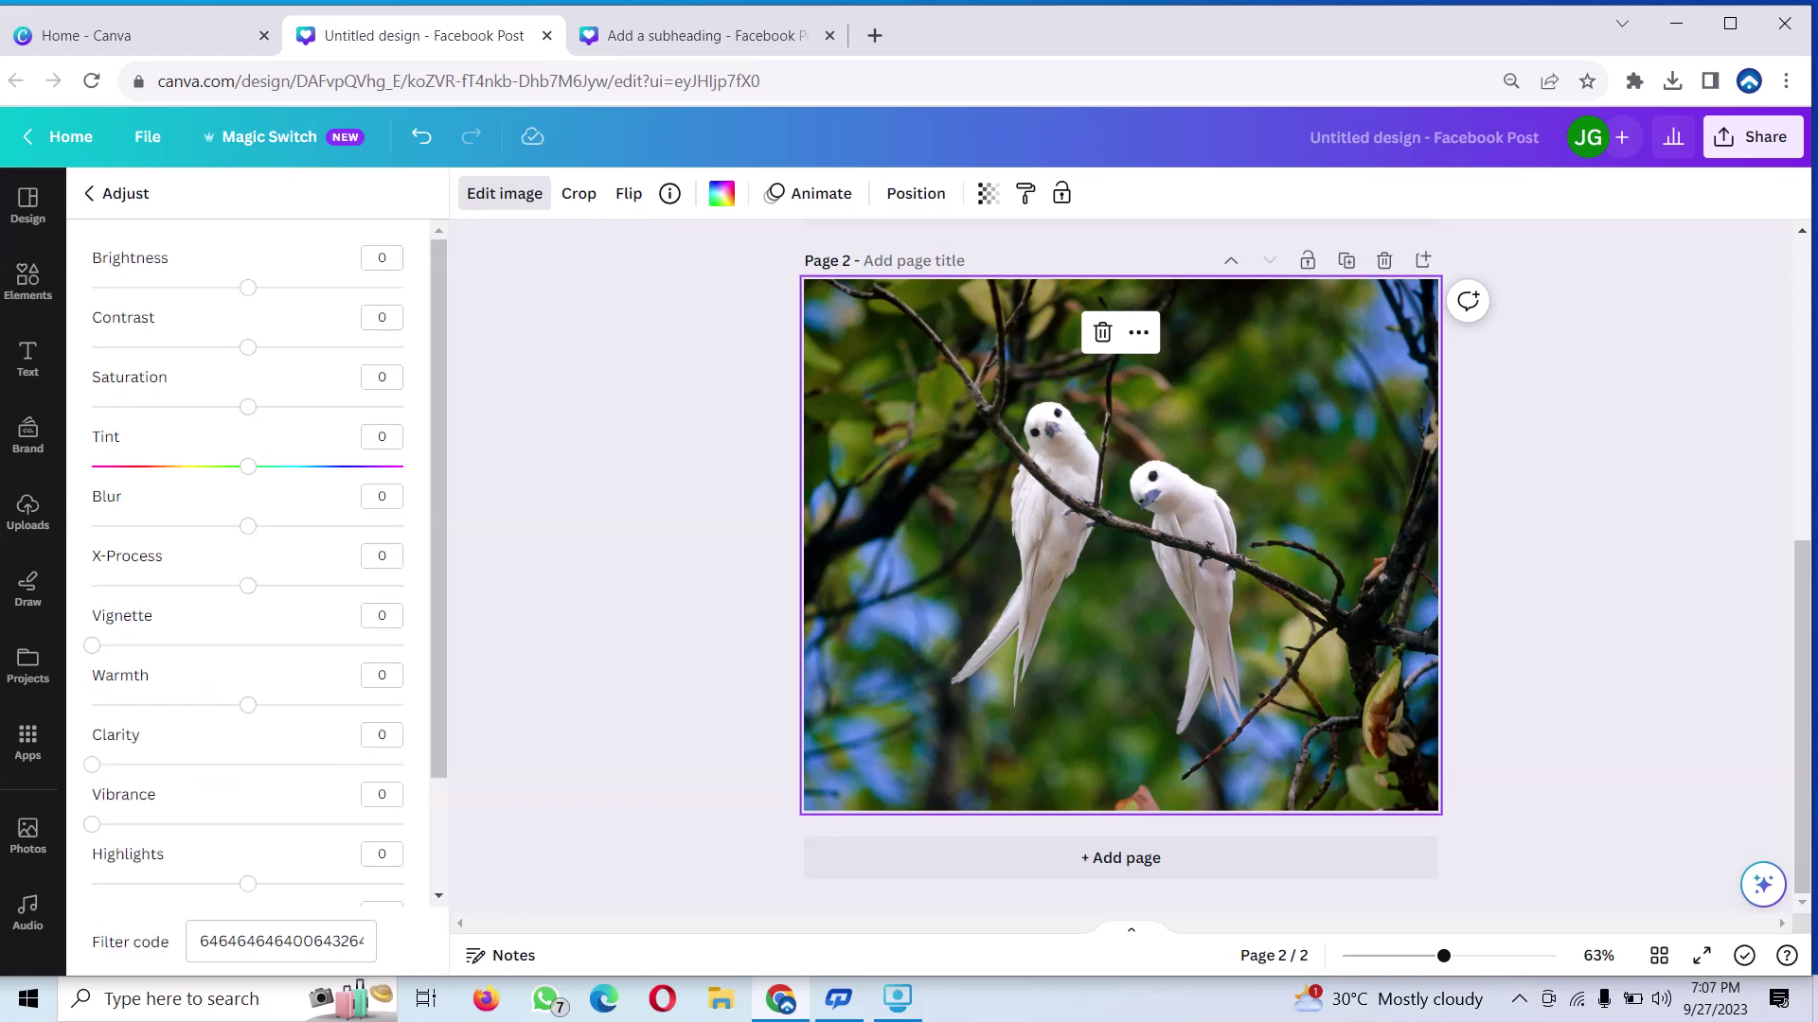
left_click(248, 526)
left_click_drag(248, 527, 341, 527)
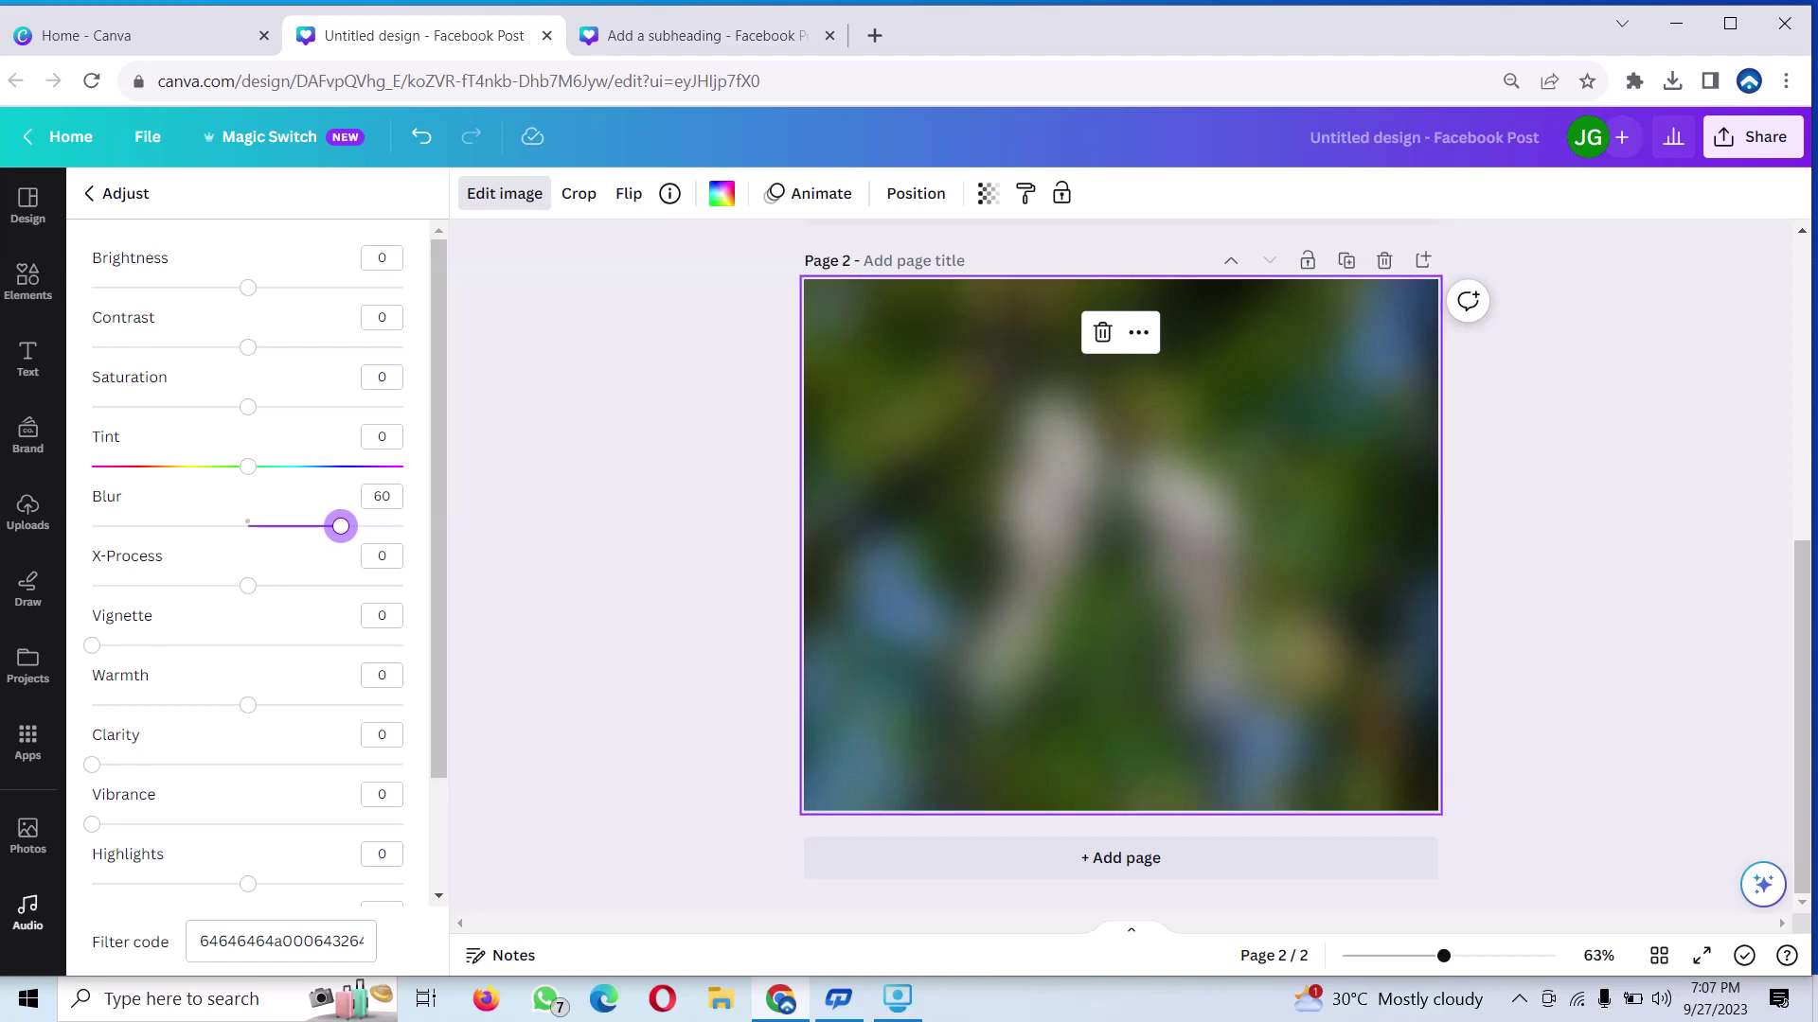
scroll(246, 568, "down", 2)
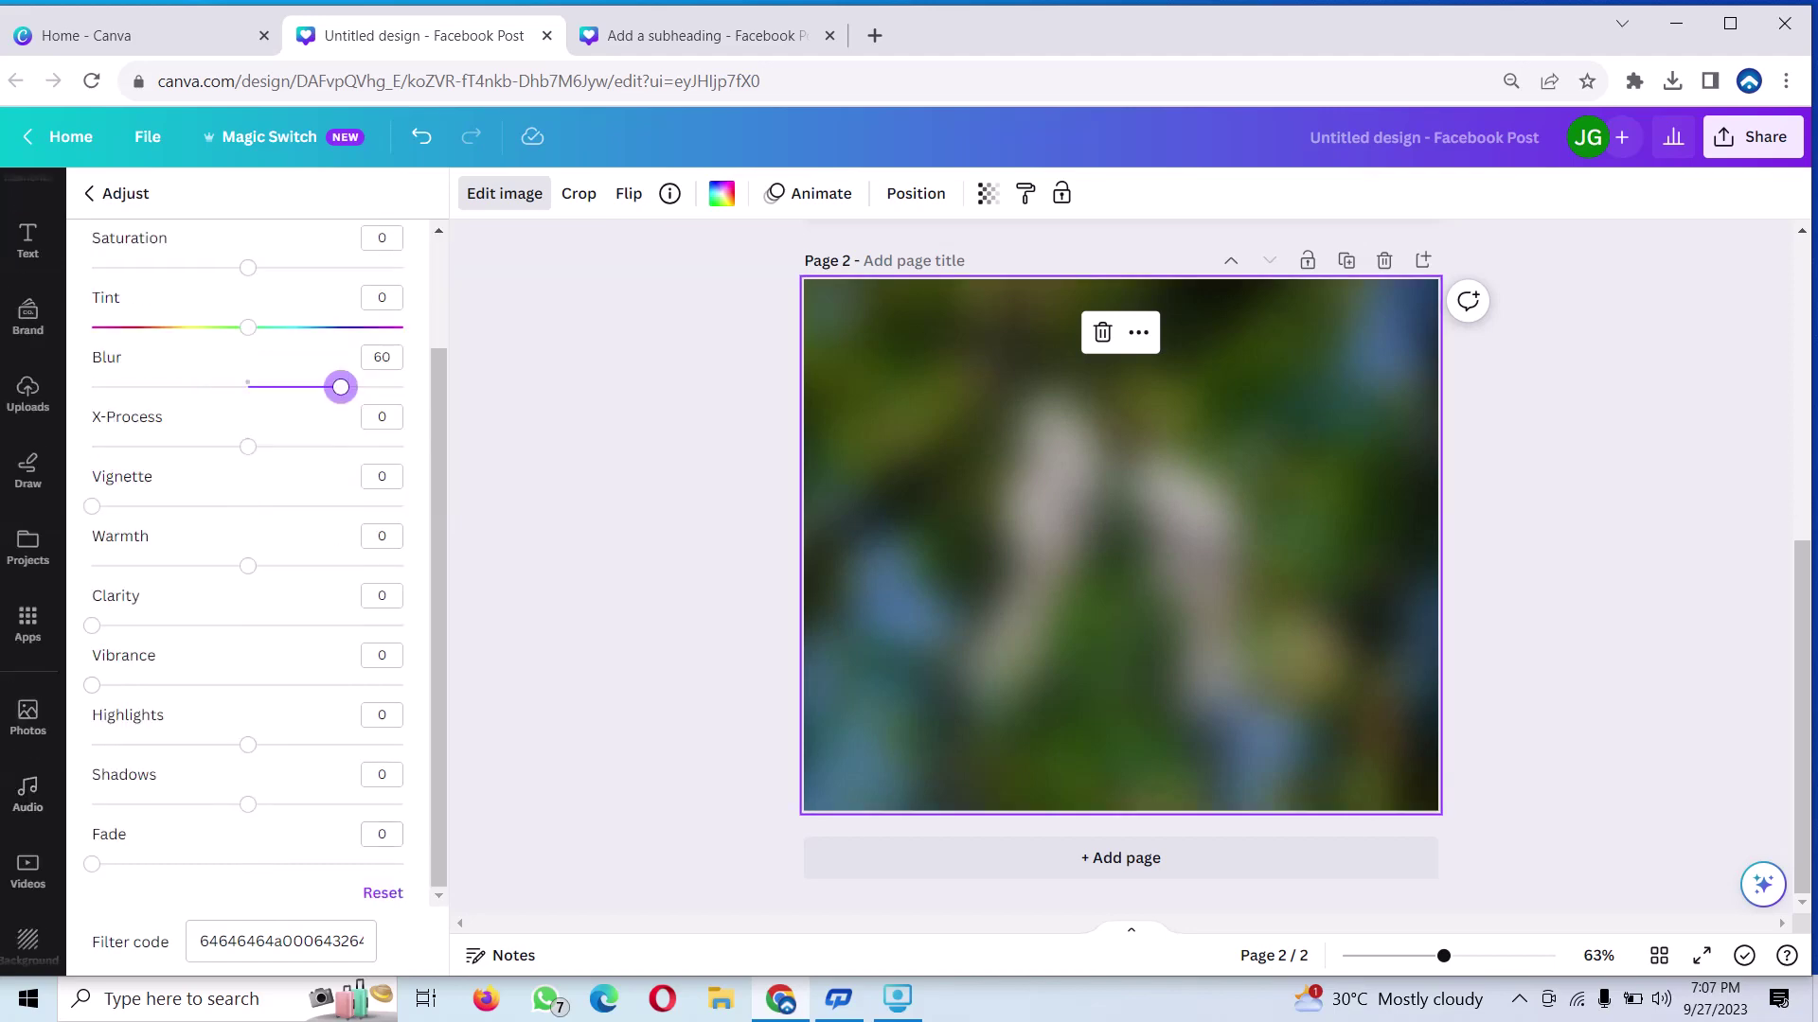
left_click(28, 393)
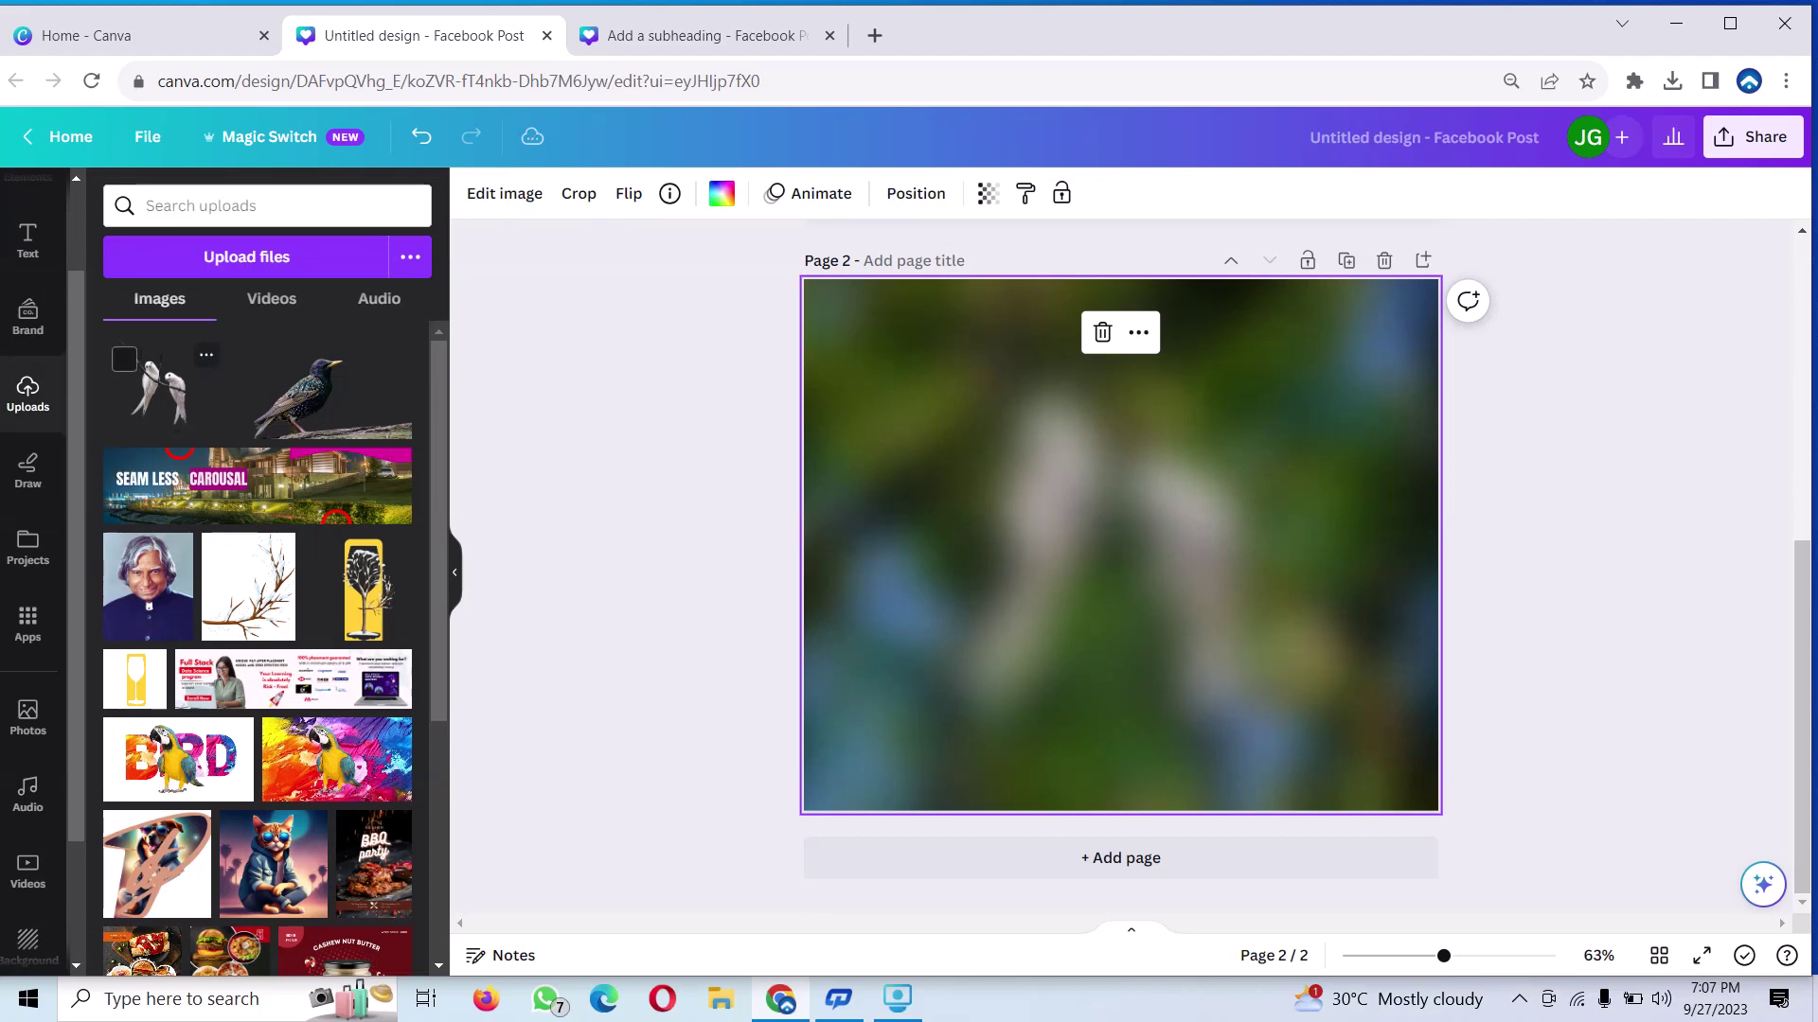
Place the birds cutout on Page 2 and stretch it to 940×788 to cover the page
left_click(156, 388)
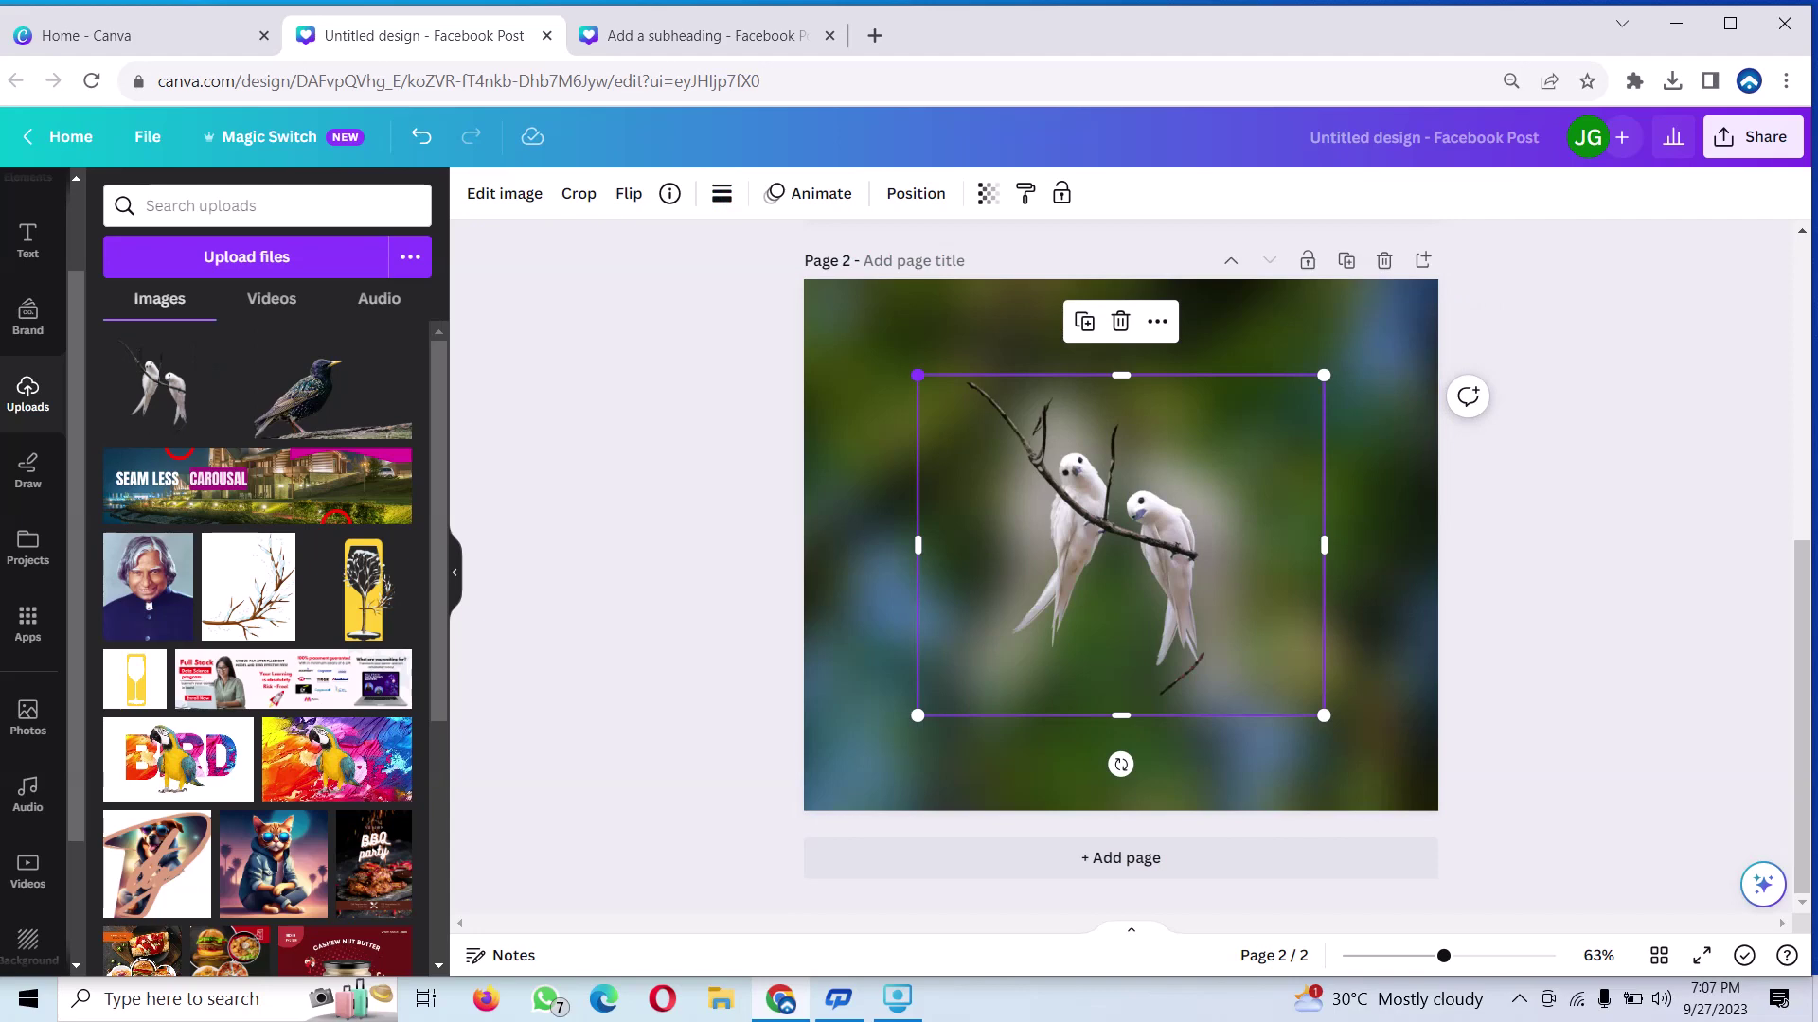
left_click_drag(917, 374, 804, 280)
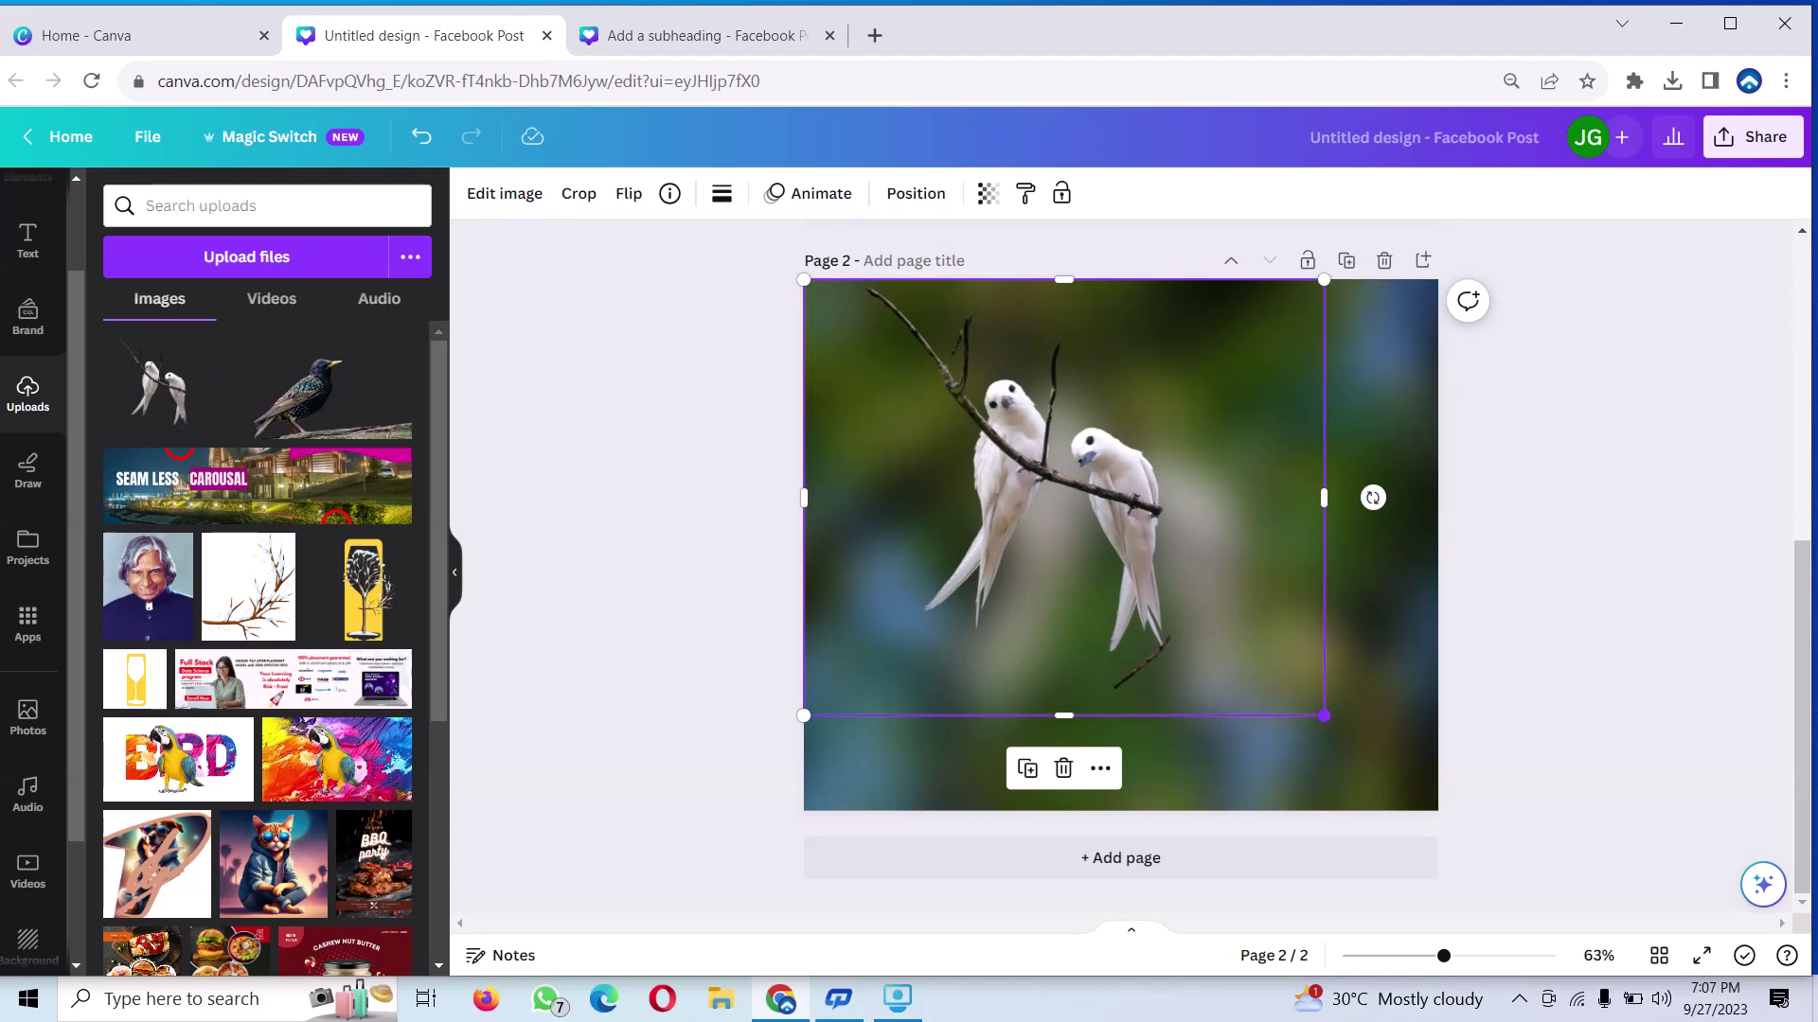
left_click_drag(1324, 715, 1438, 811)
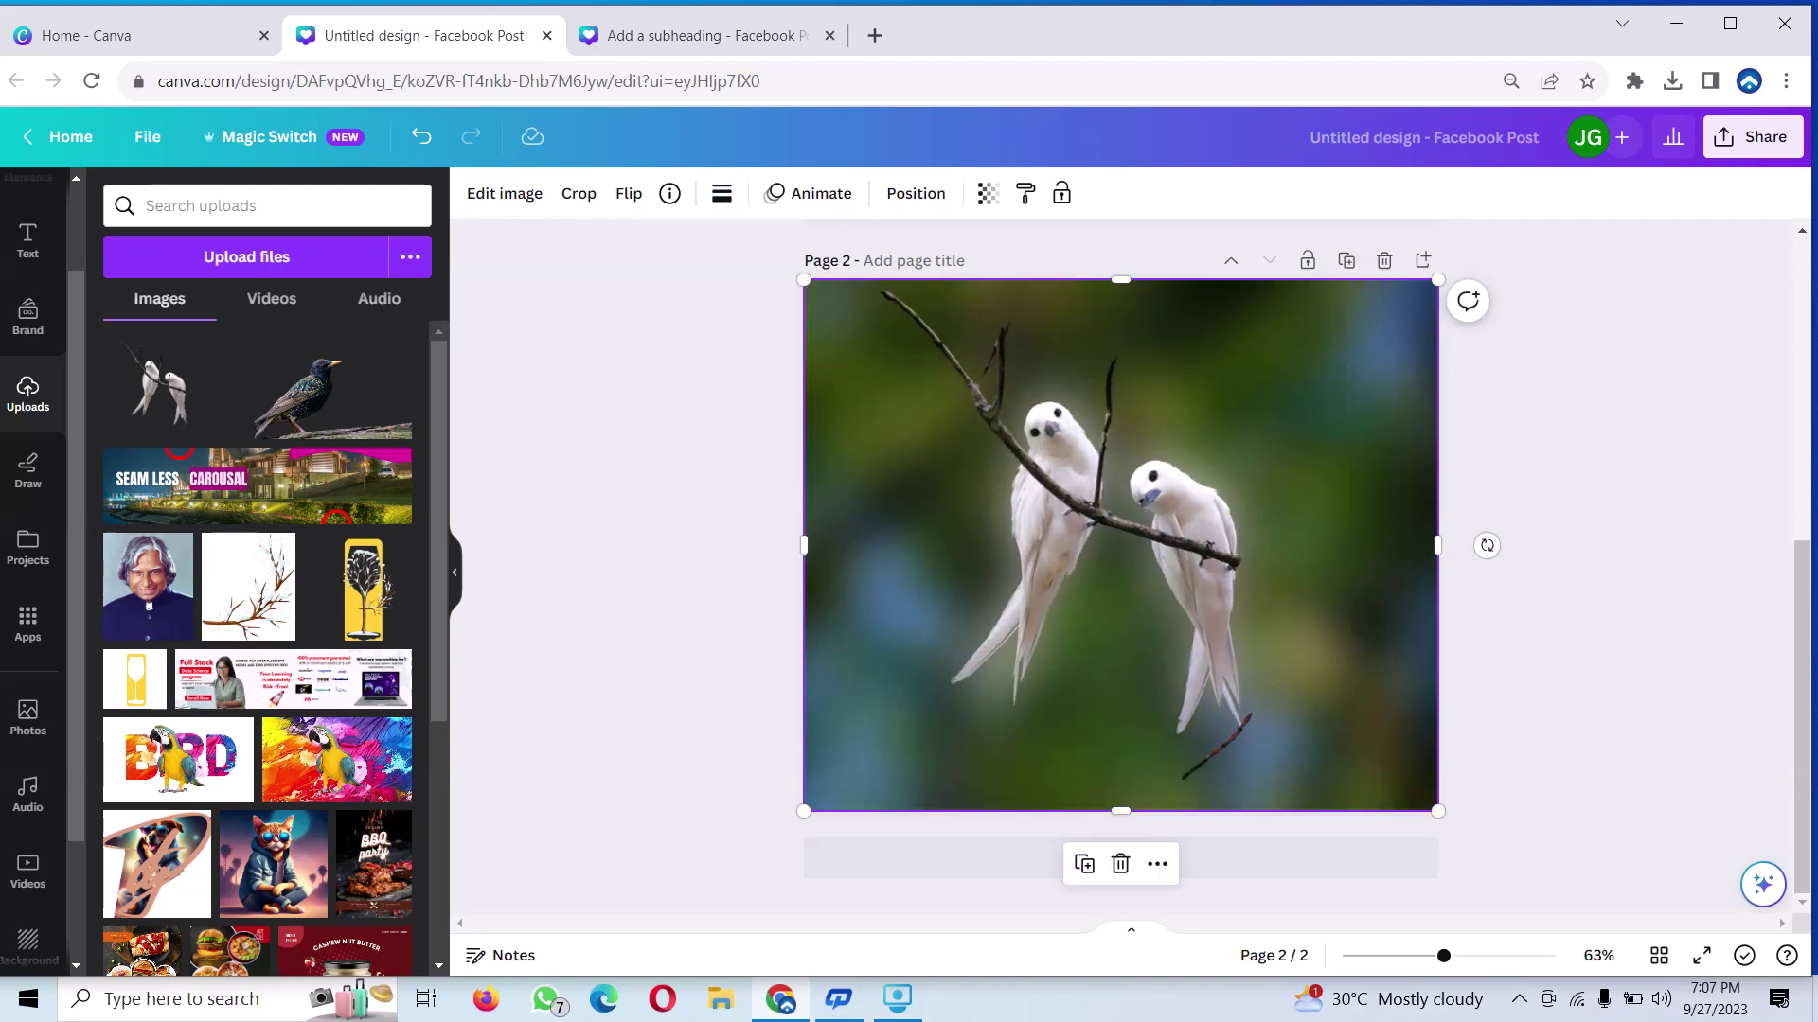
key("Escape")
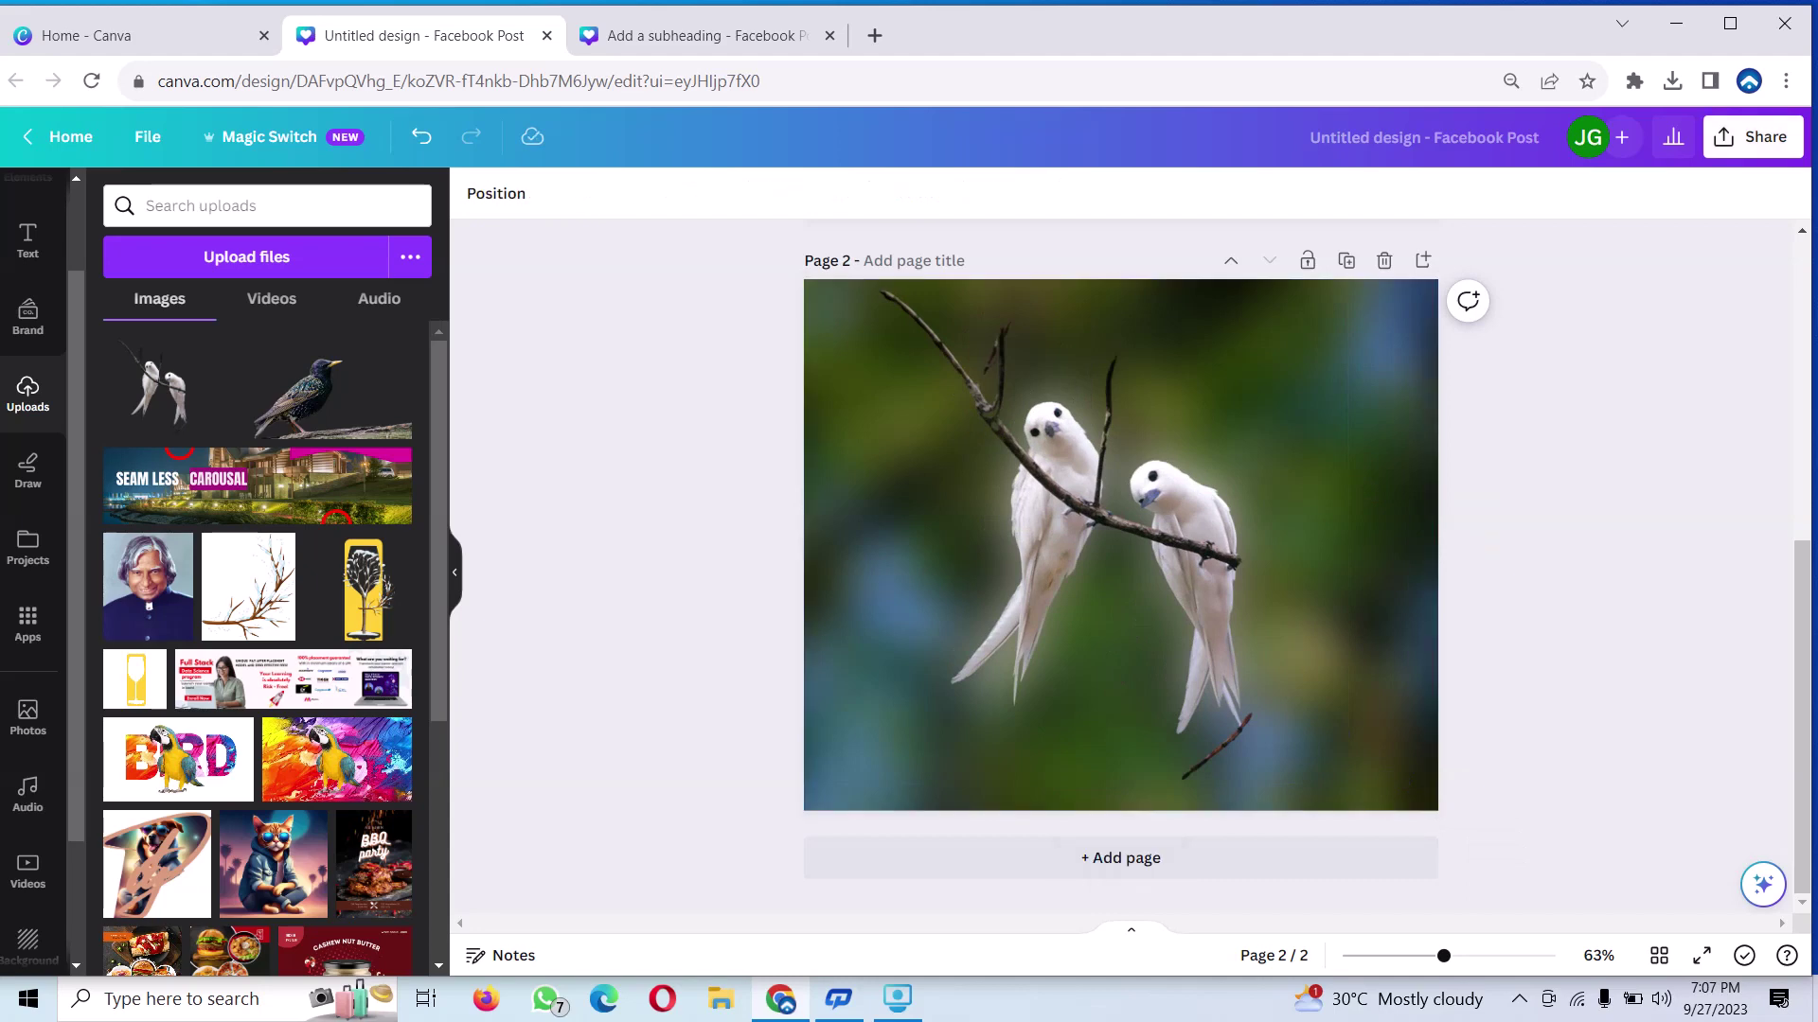
Download only Page 2 of the design as a PNG
left_click(1752, 137)
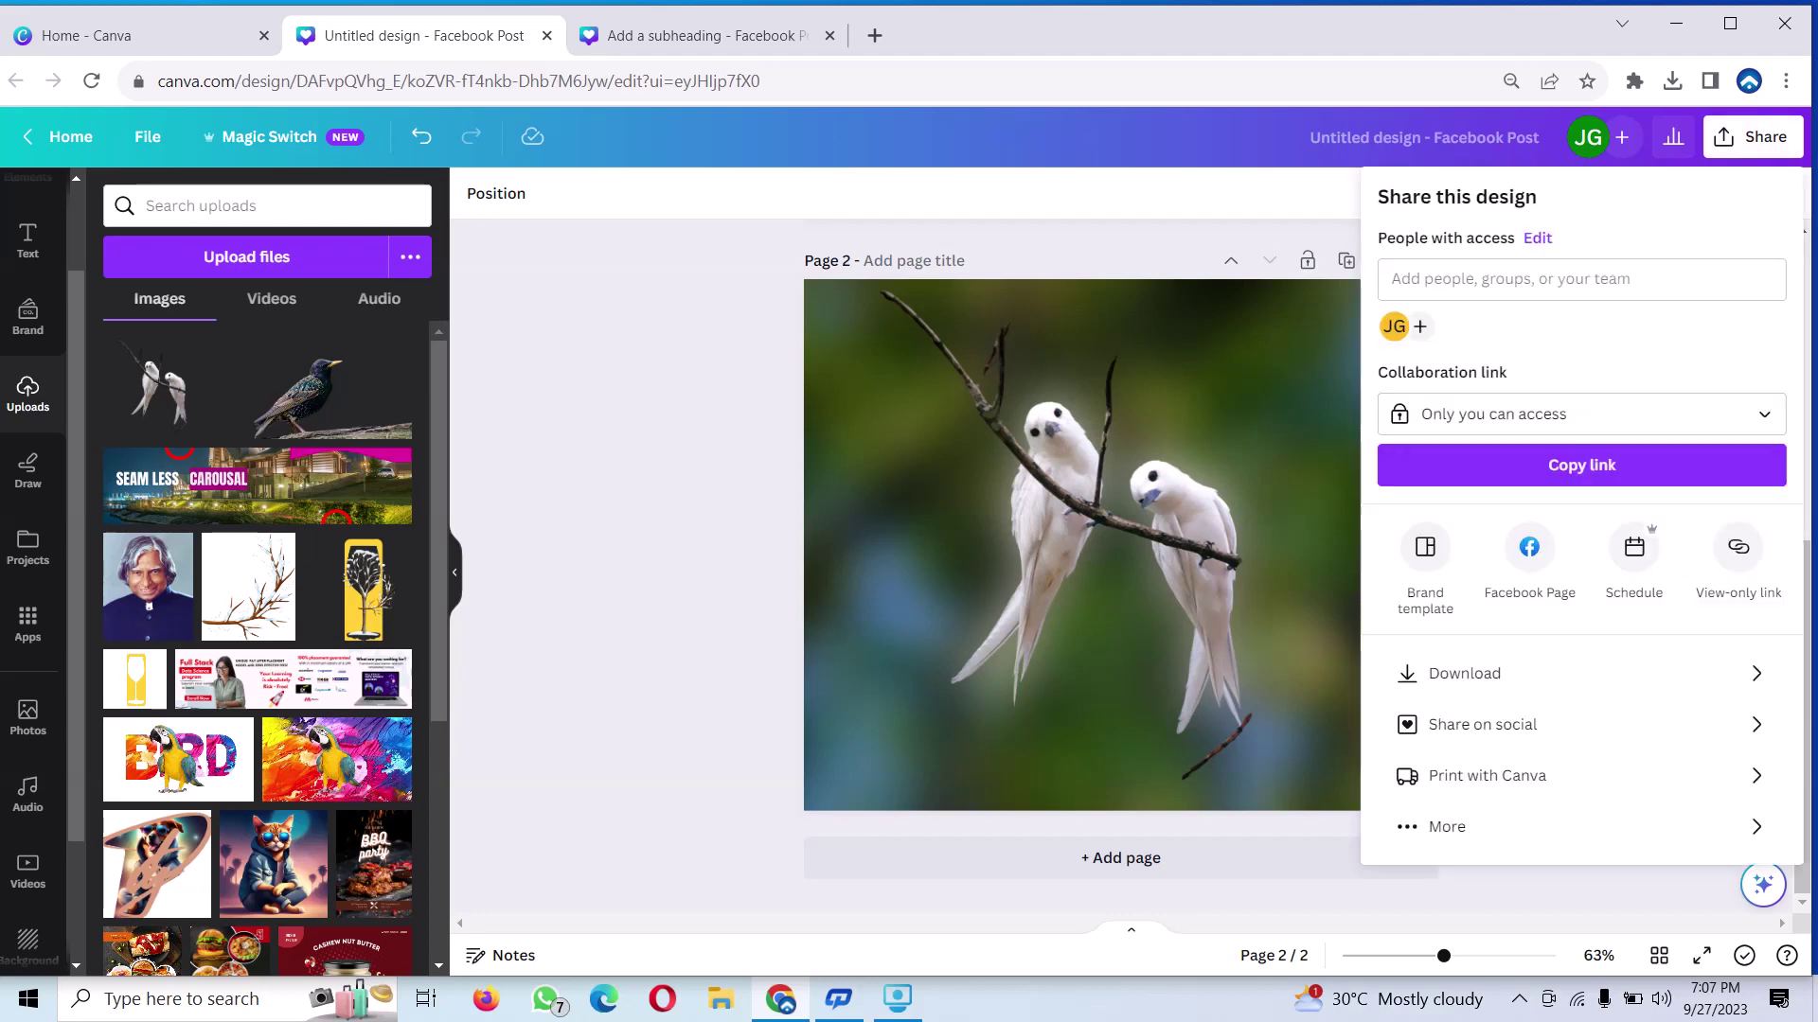
left_click(1465, 673)
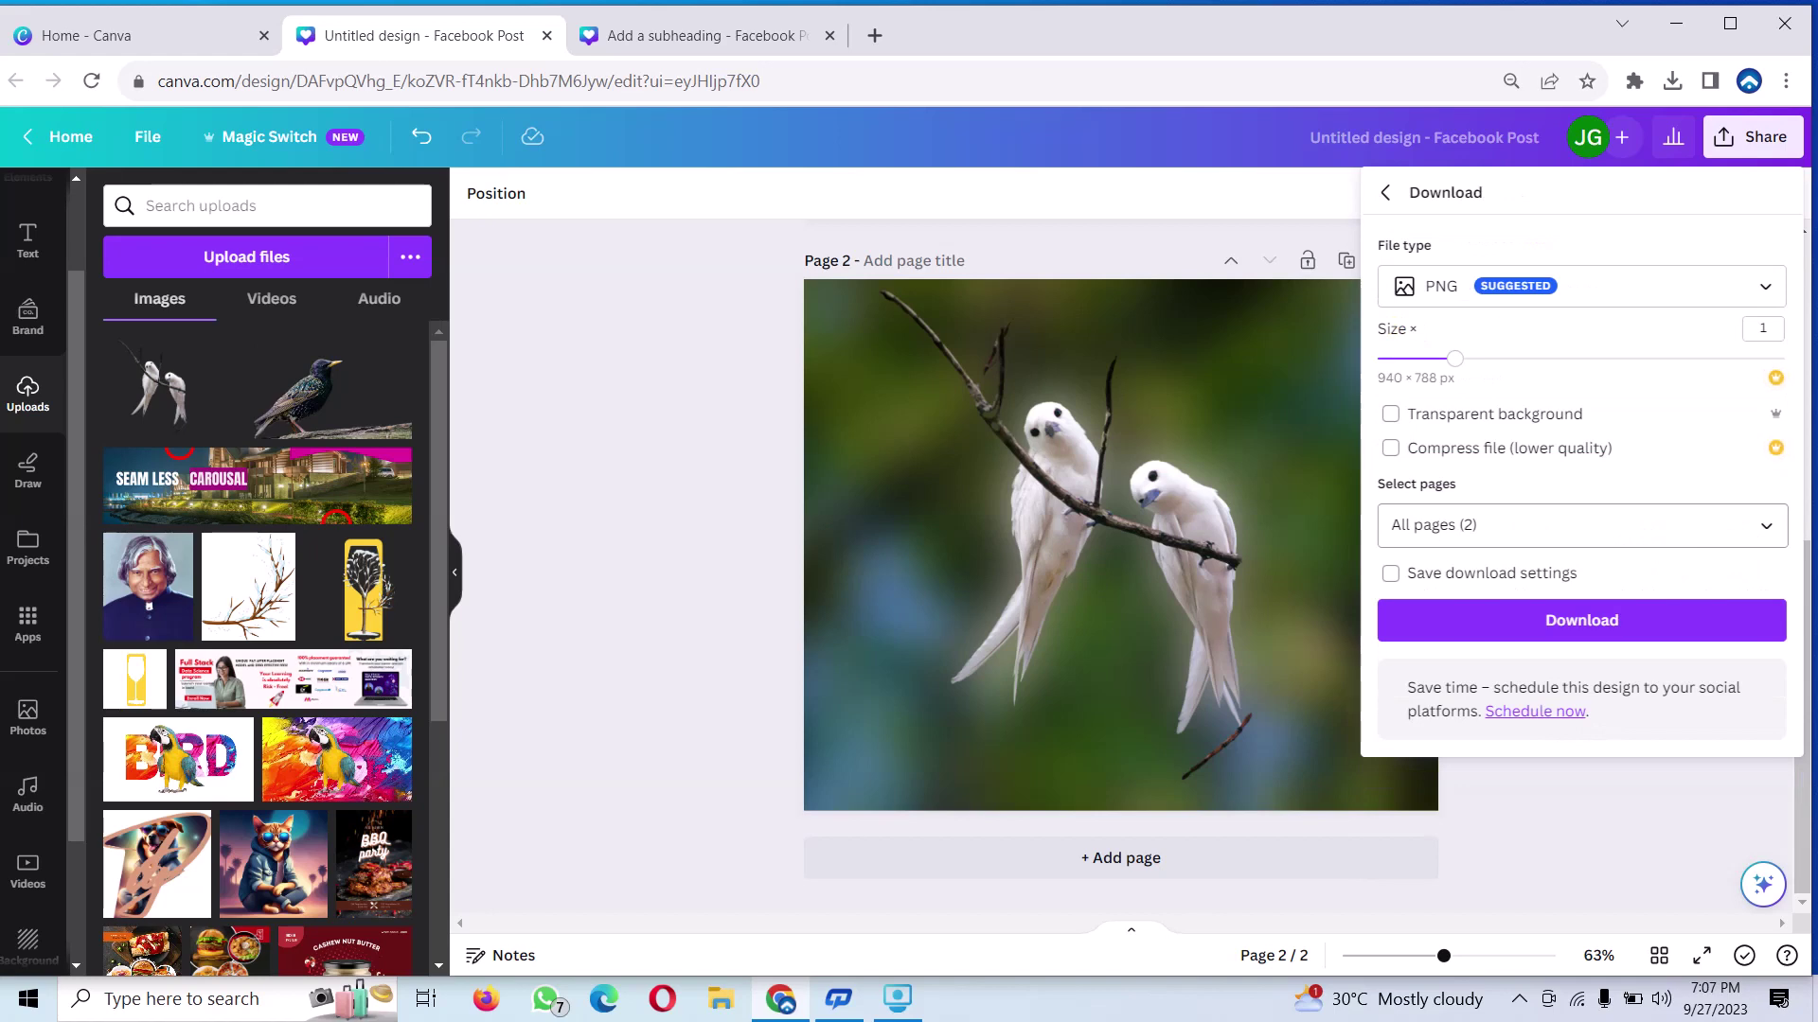
left_click(1581, 525)
key("BackSpace")
key("BackSpace")
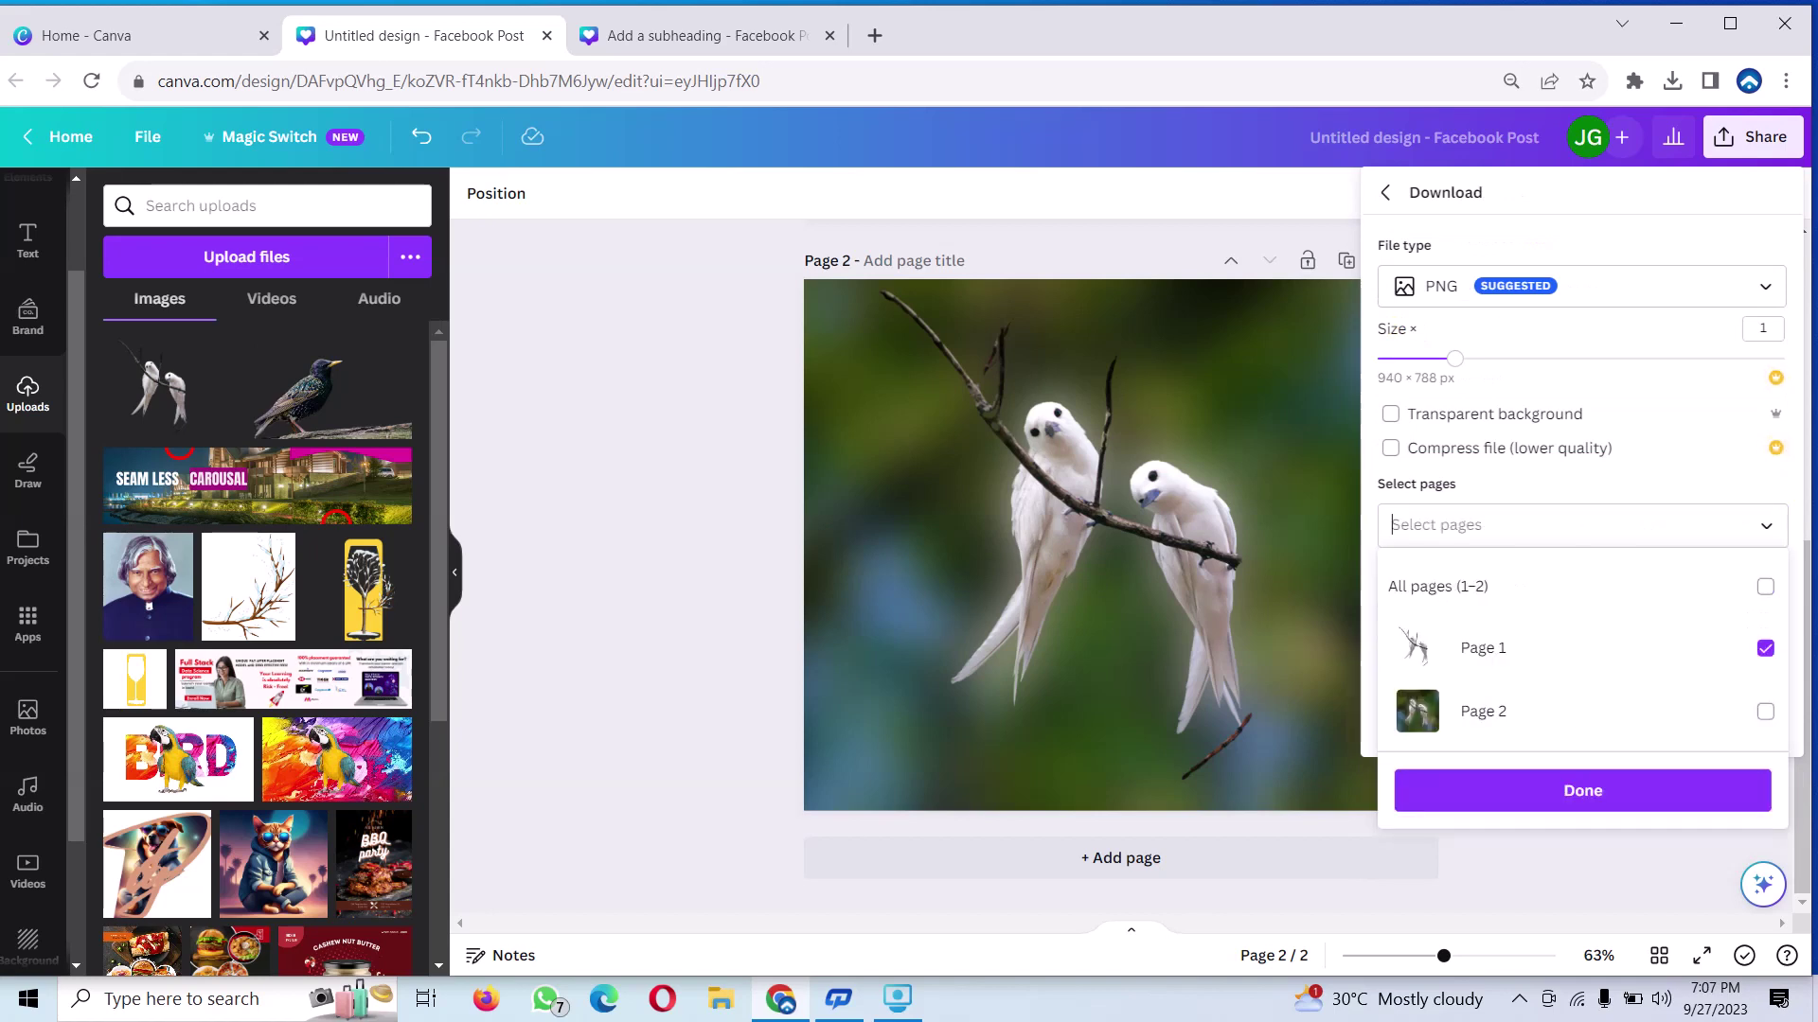
type("2")
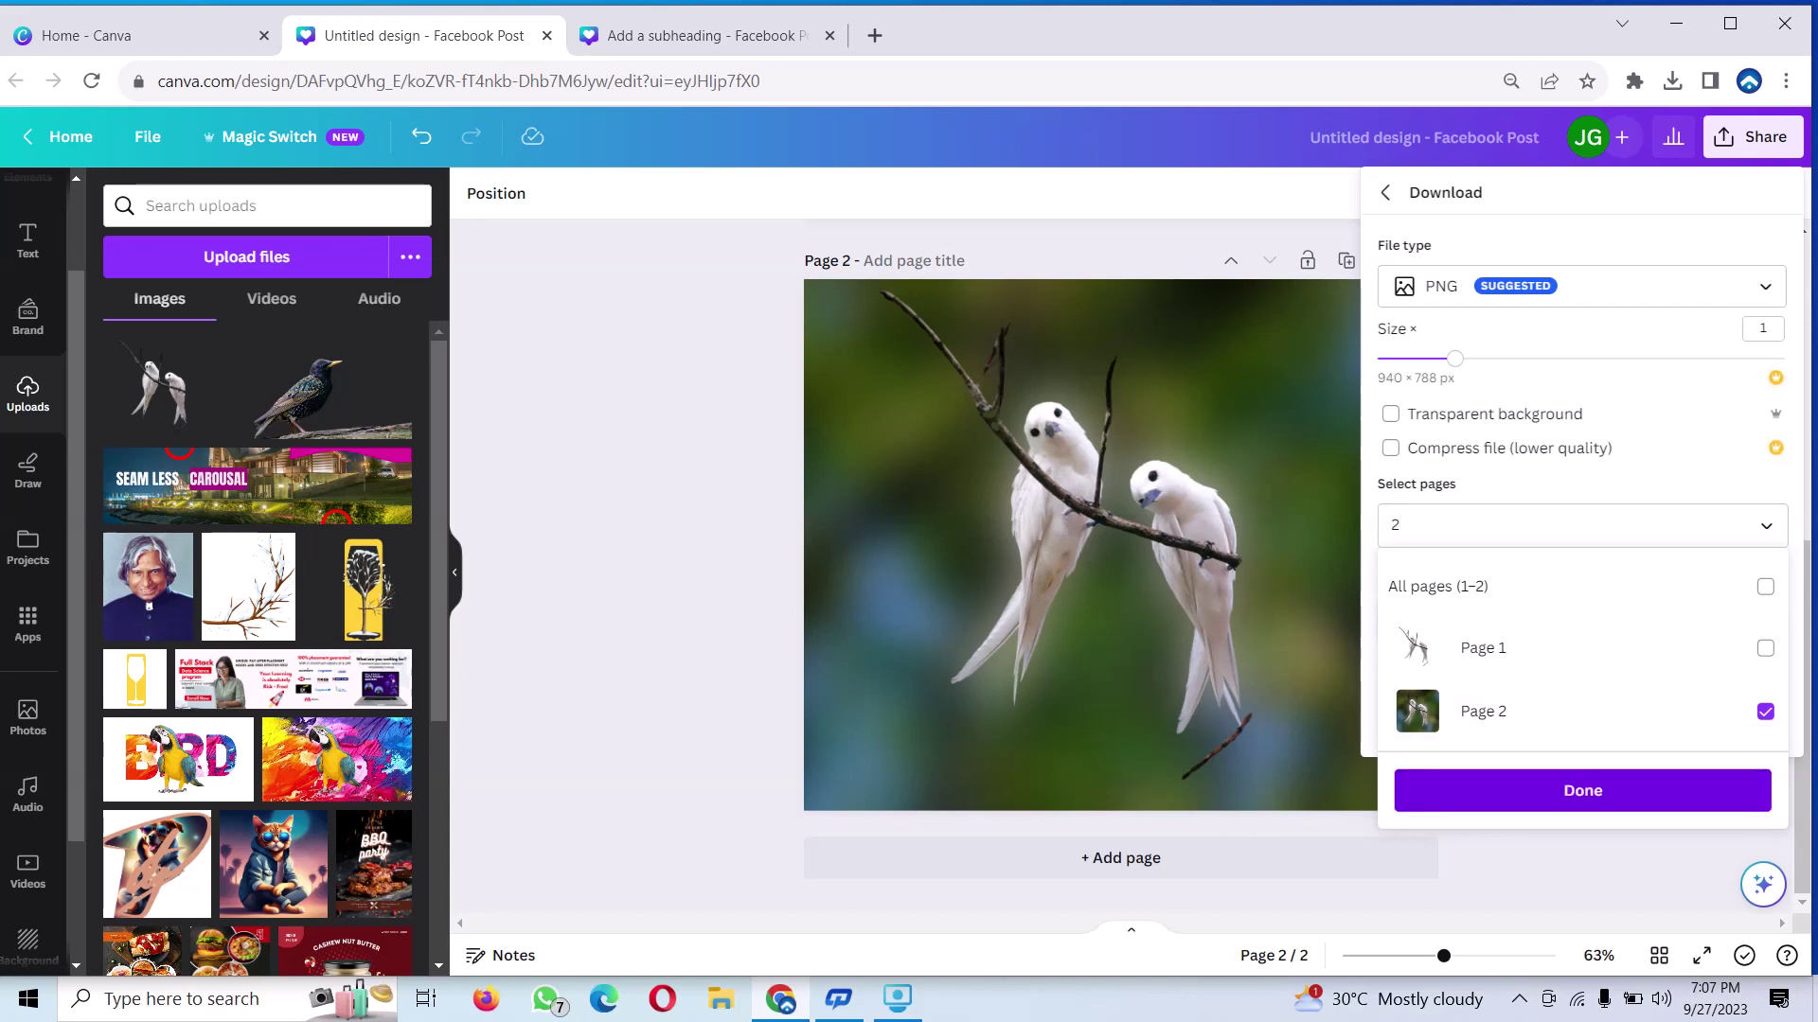
left_click(1582, 791)
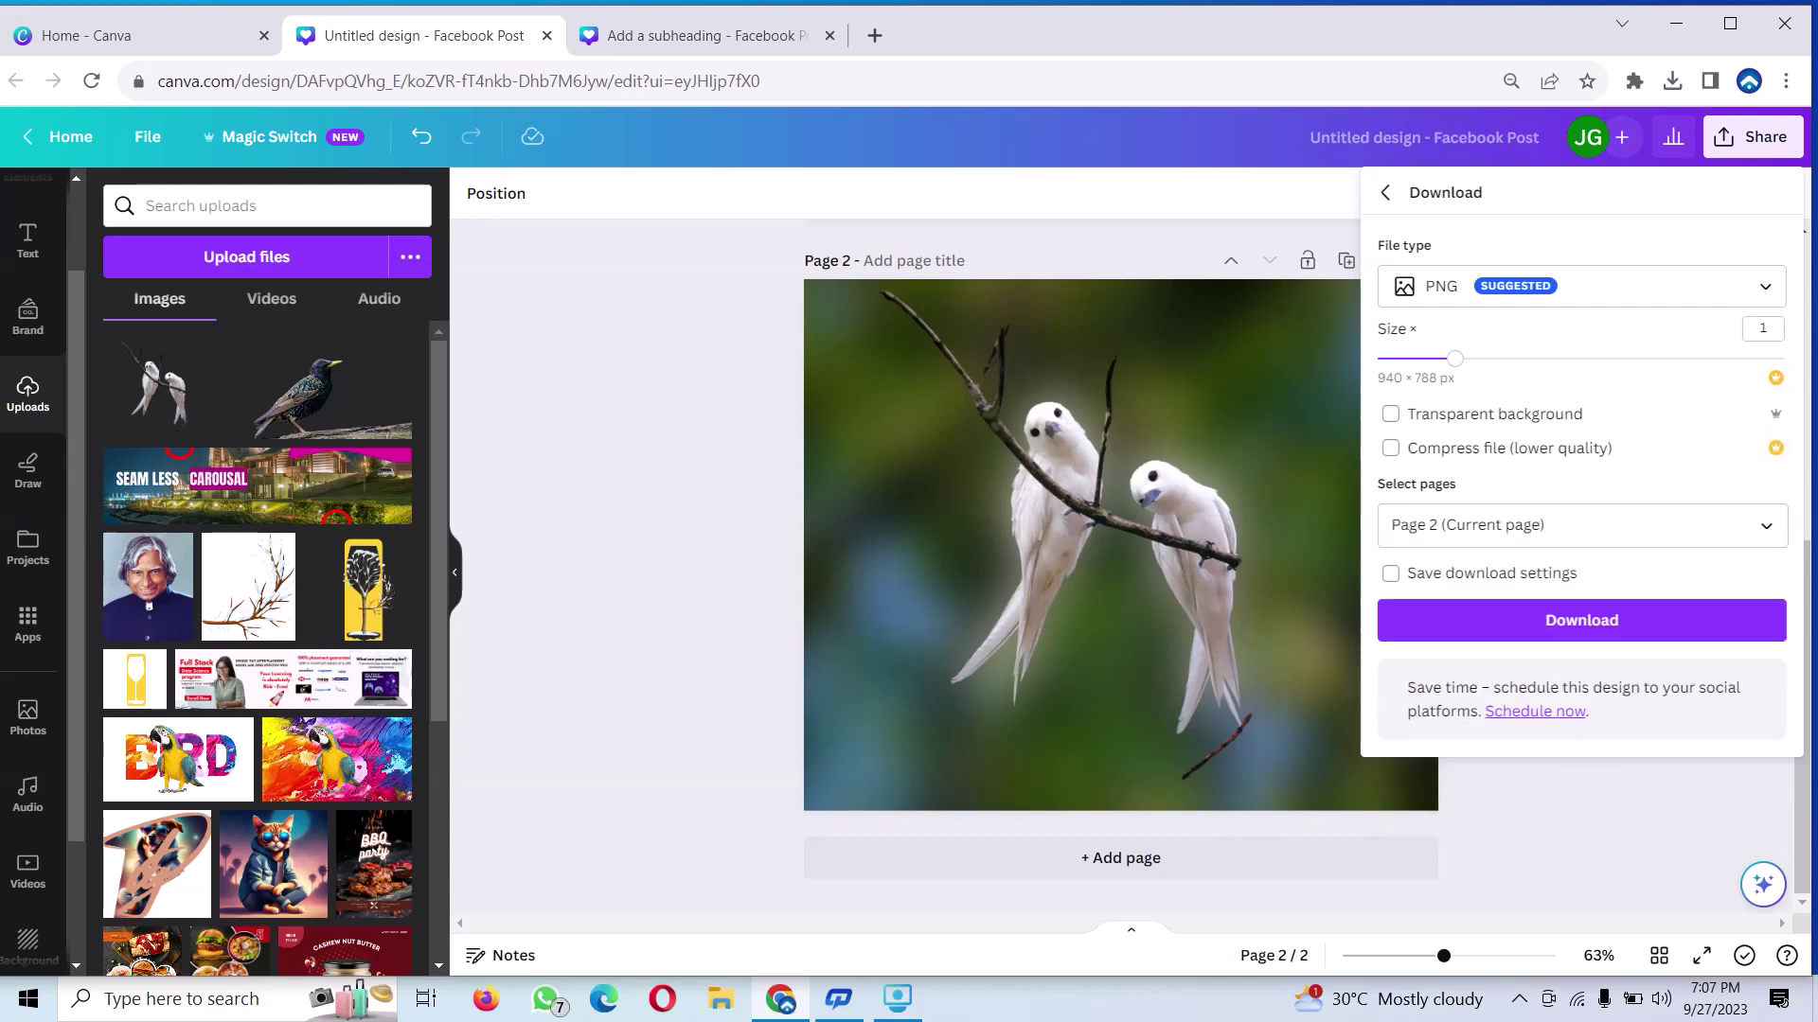
left_click(1582, 620)
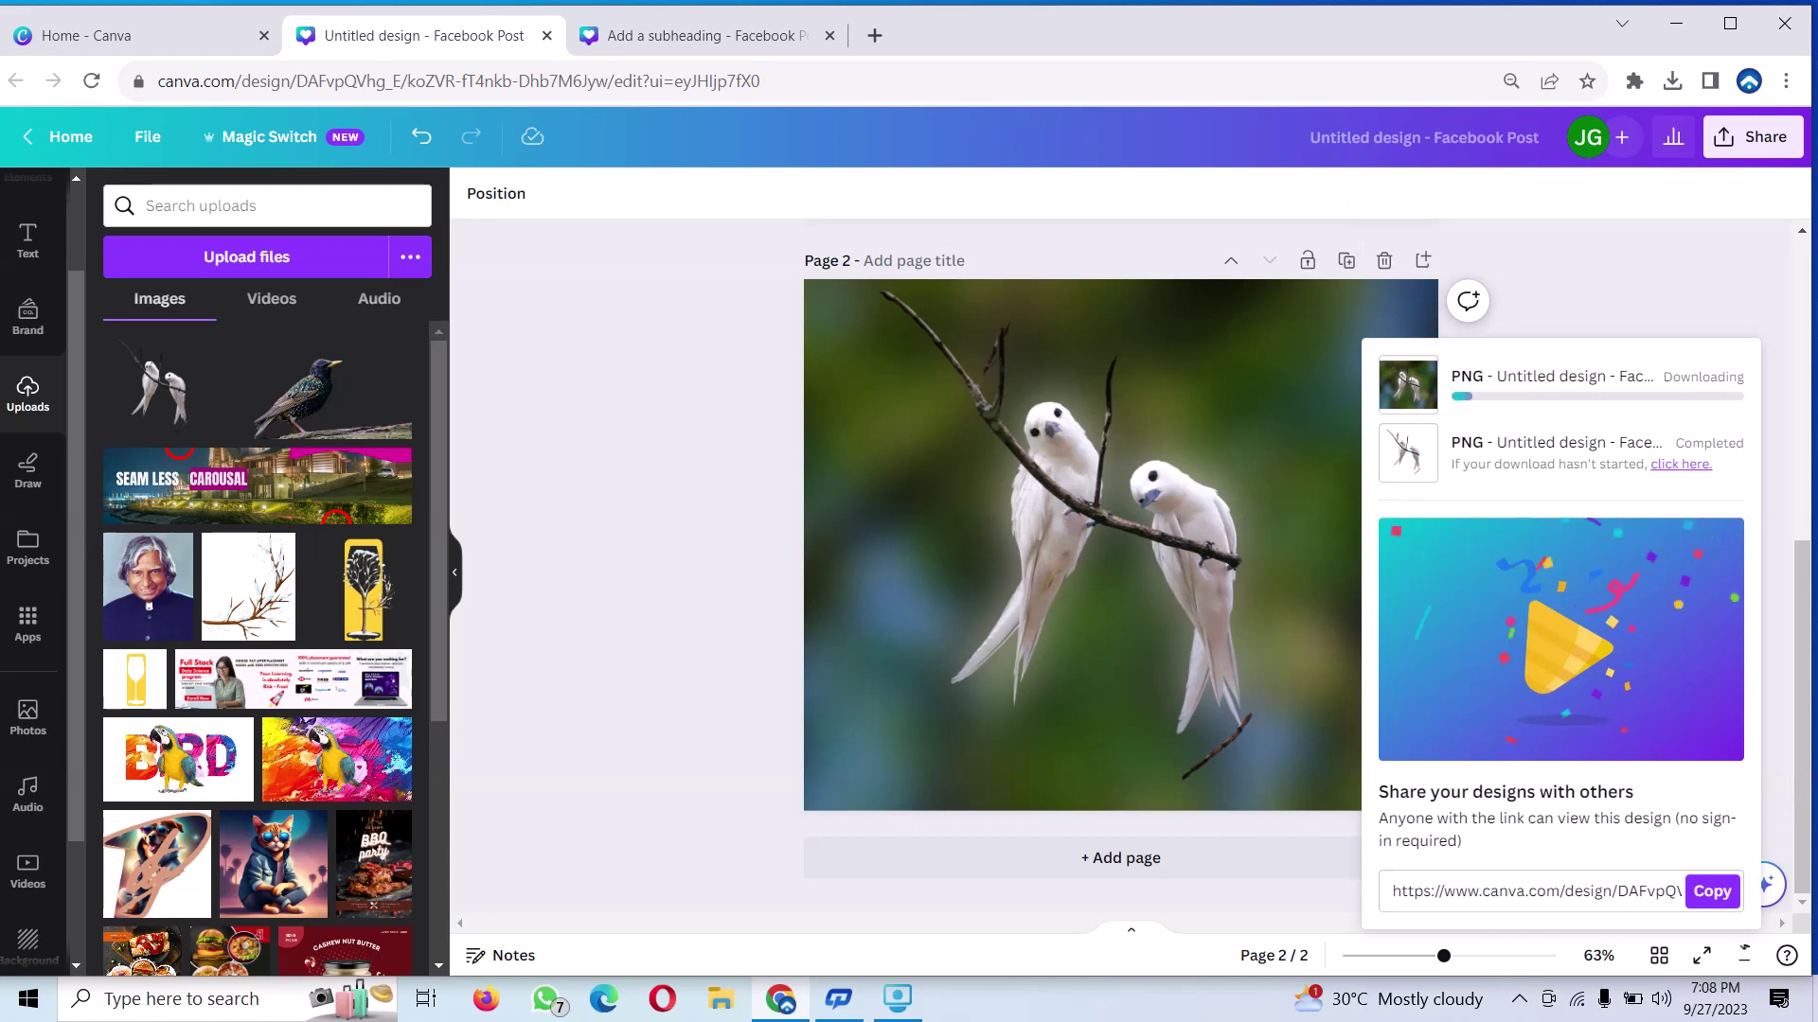